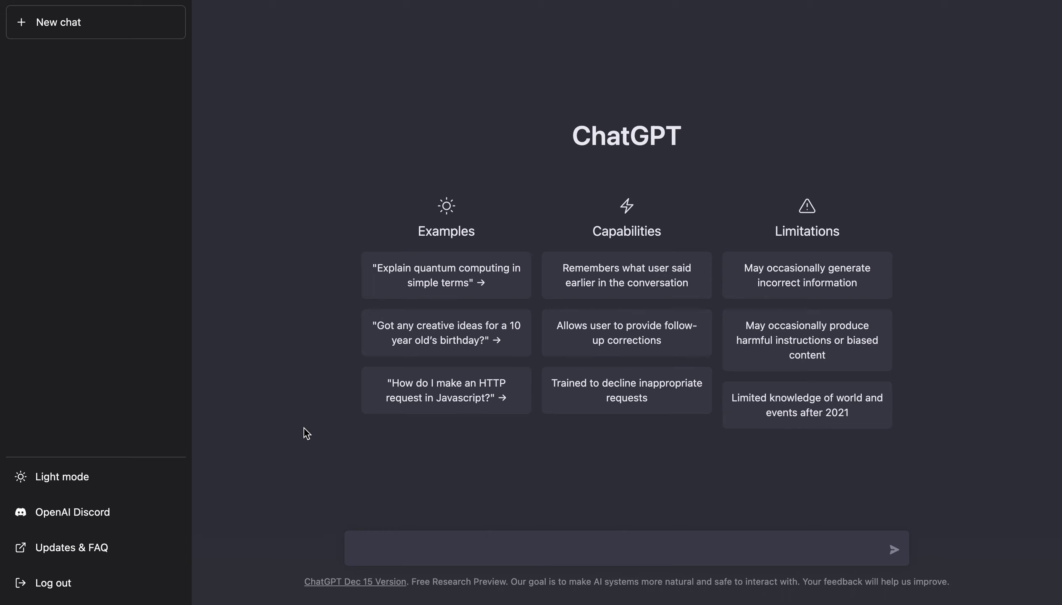
Send a French prompt to role-play a recruiter interviewing a web development candidate, asking questions one by one and waiting for each answer.
type("Je veux que tu joues le rôle d'un recruteur et que tu me poses des questions d'entretien pour un poste à pourvoir. En tant que candidat dans le développement web, je vais y répondre. Je te demande de ne pas inclure toute la conversation dans ta réponse, mais de poser les questions une par une comme un interviewer et d'attendre mes réponses avant de continuer. Commençons par ma première phrase, qui sera «Bonjour, je suis Quentin».")
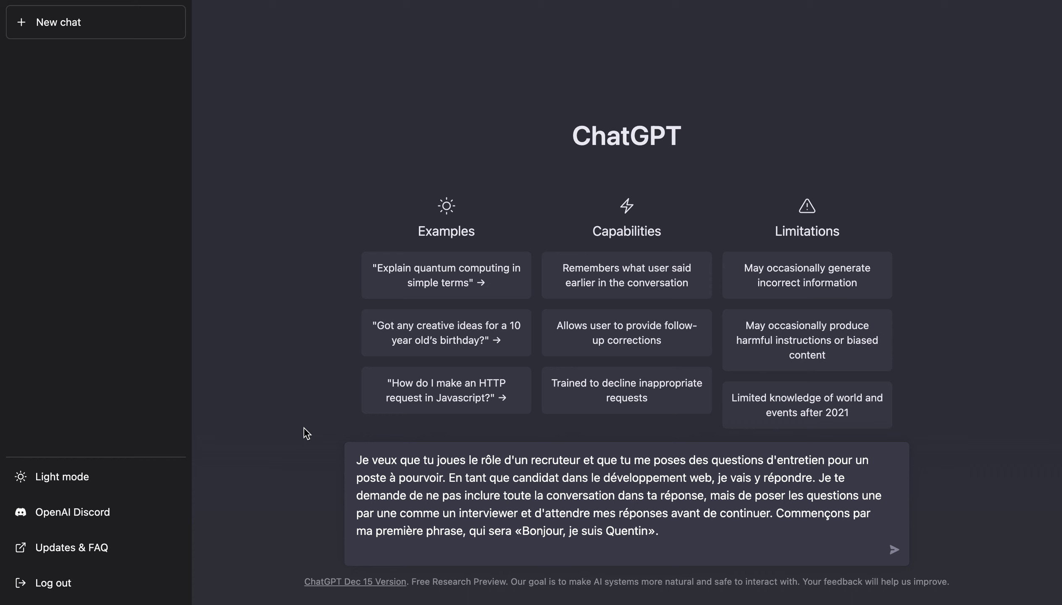
key("BackSpace")
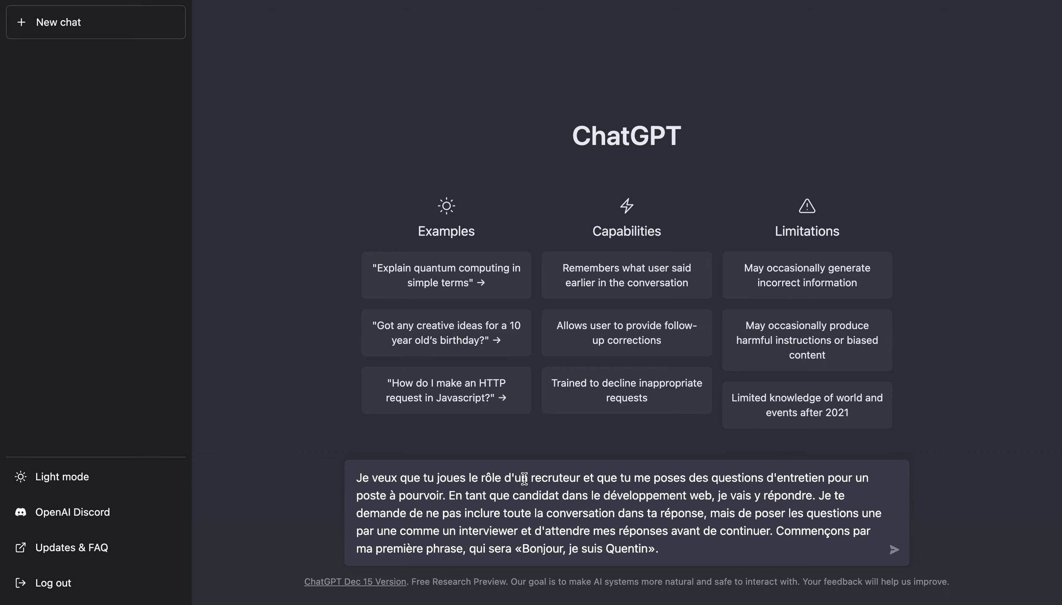
key("Return")
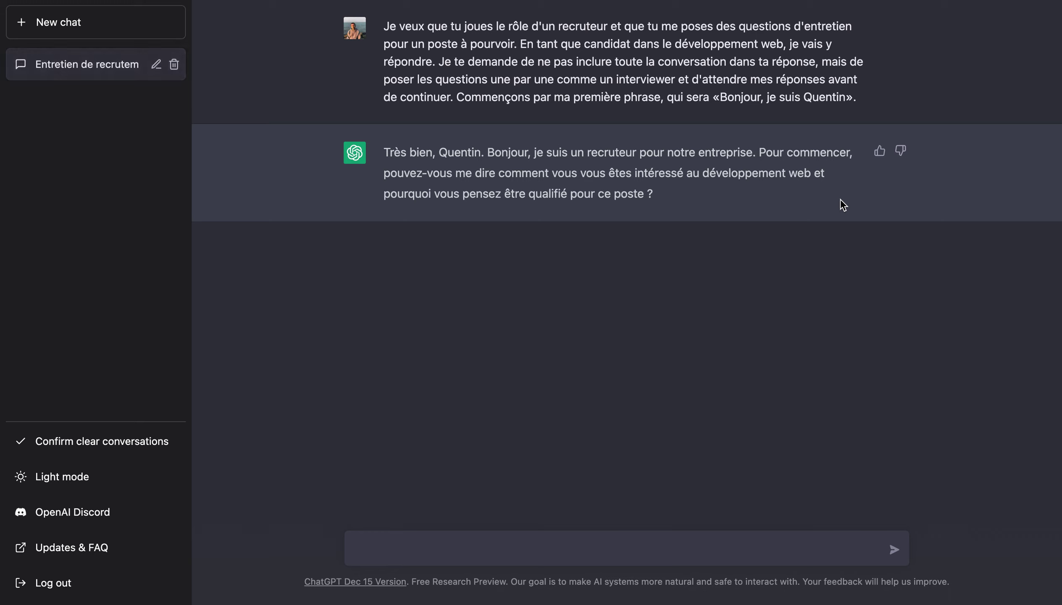
Review the web development role in the recruiter prompt against the interviewer's opening question.
left_click_drag(703, 173, 799, 176)
left_click_drag(397, 31, 780, 44)
left_click(680, 47)
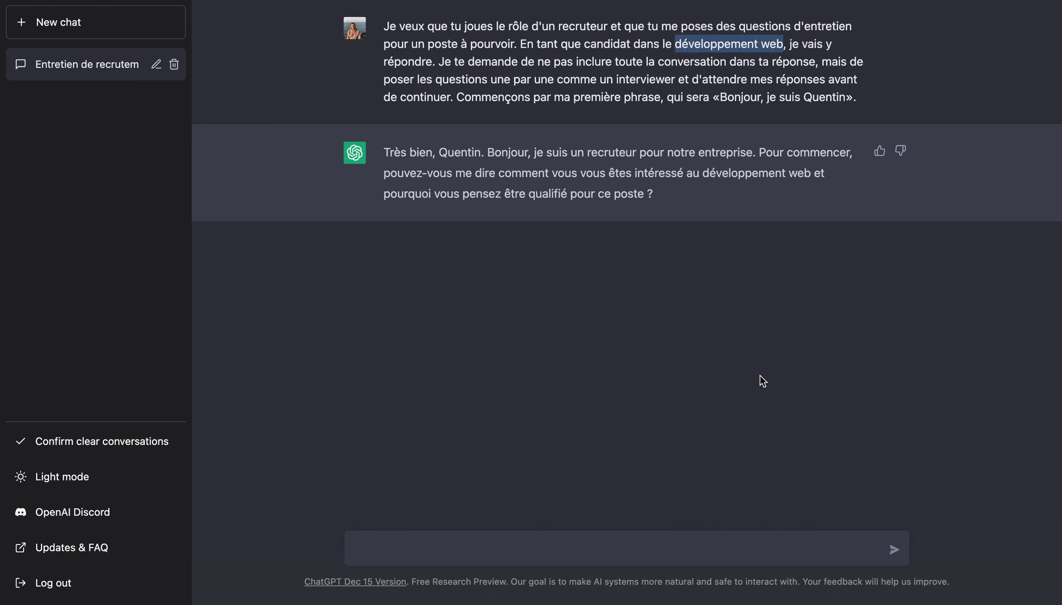
left_click(570, 546)
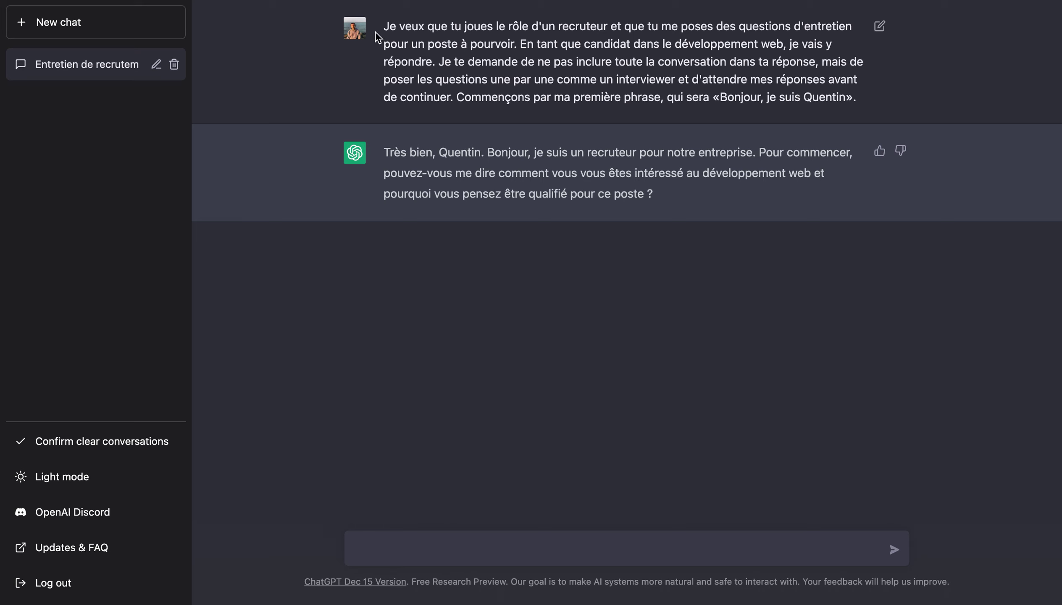
left_click_drag(382, 24, 674, 81)
left_click(675, 82)
Copy the "Guide de voyage" prompt from the notes document and return to ChatGPT.
key("ctrl+Left")
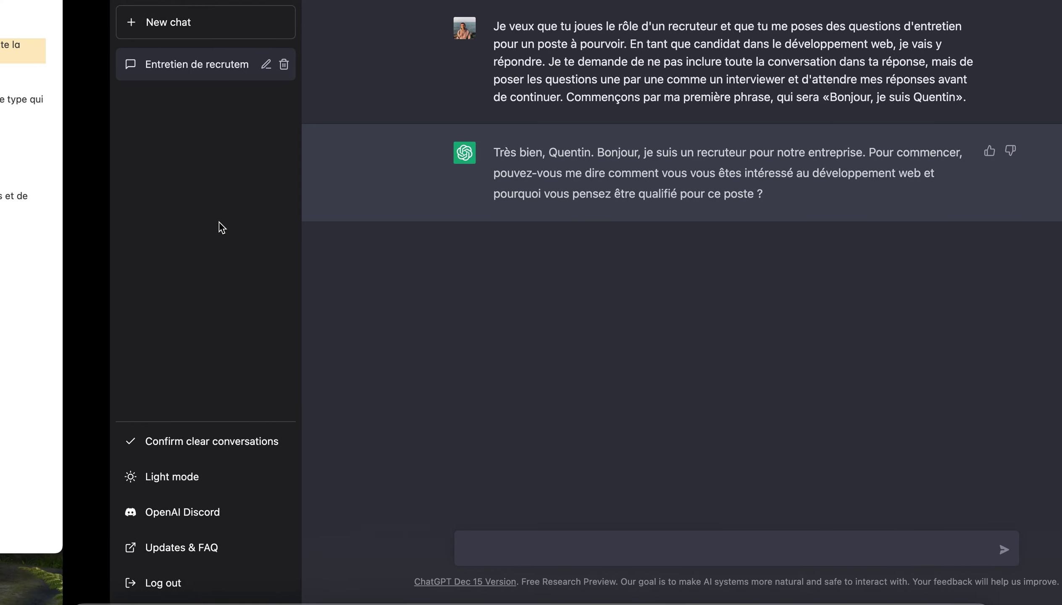
triple_click(210, 109)
key("super+c")
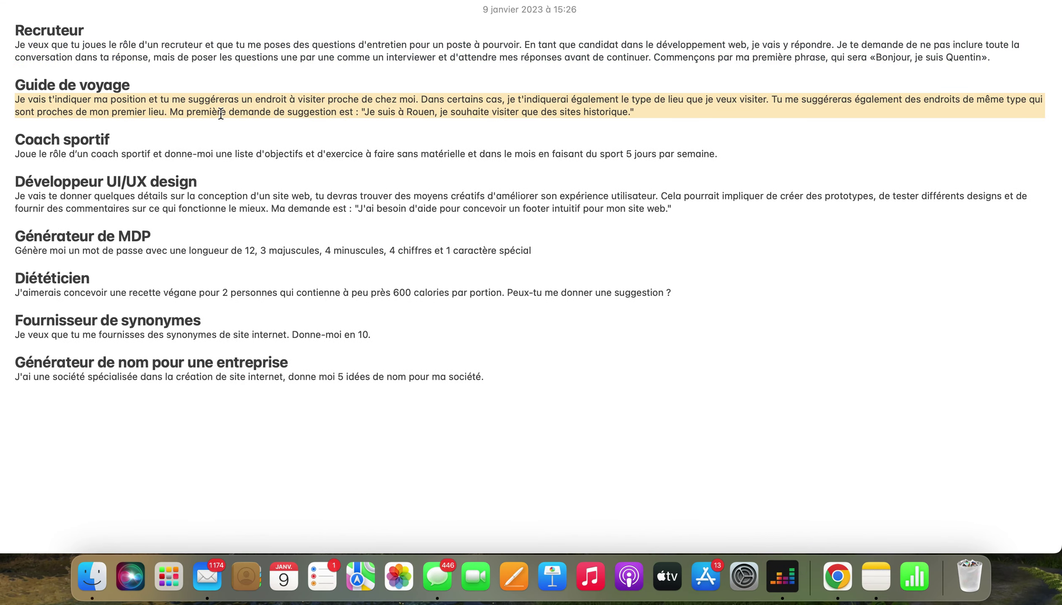
key("ctrl+Right")
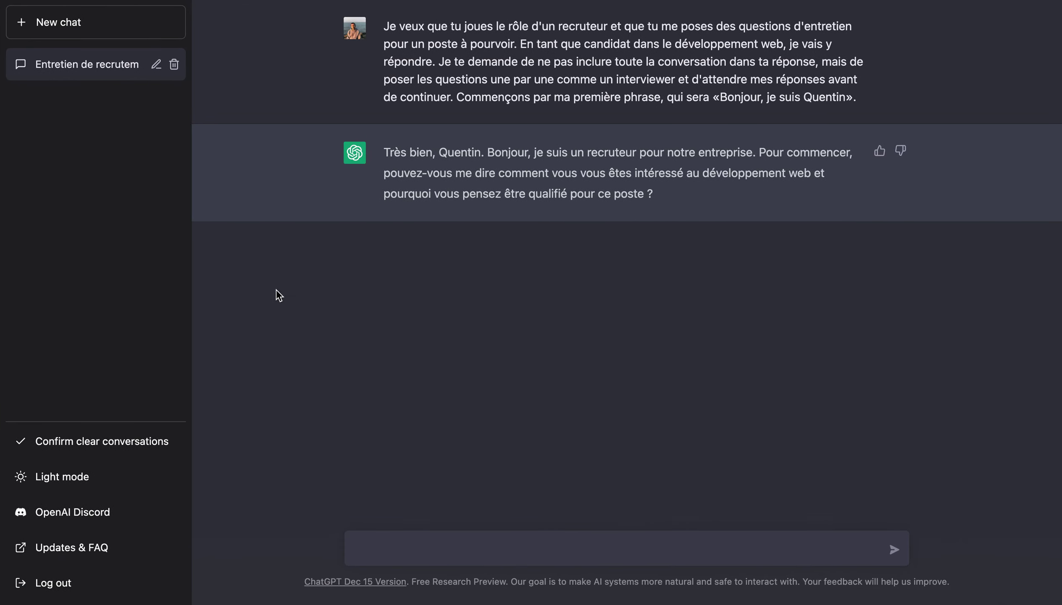
Send the copied travel guide prompt in a new chat, requesting only historical sites to visit around Rouen.
left_click(110, 29)
left_click(401, 552)
key("super+v")
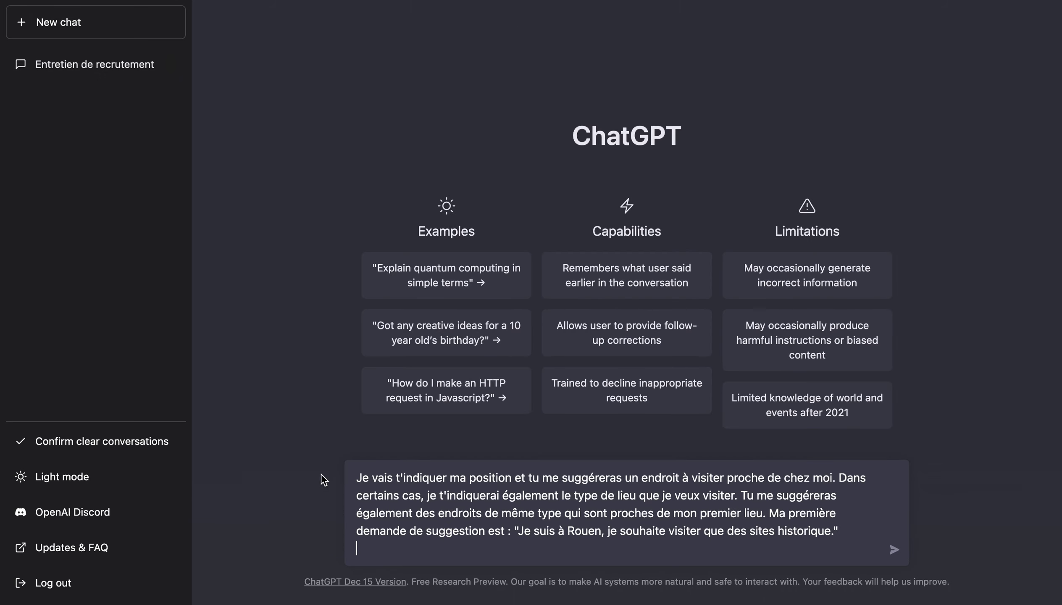
key("BackSpace")
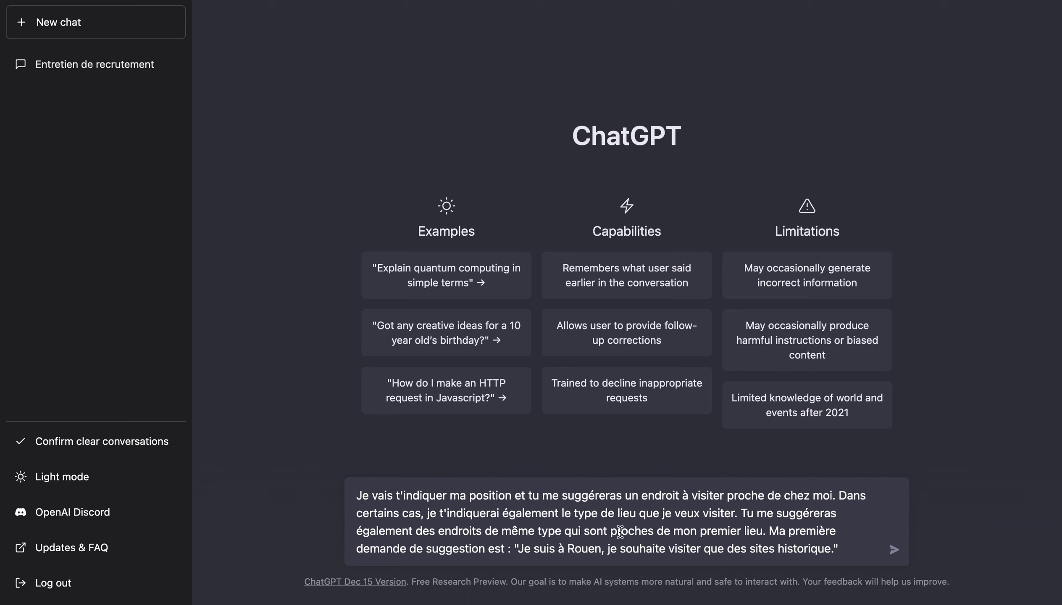
left_click_drag(516, 549, 698, 549)
left_click(568, 549)
key("Return")
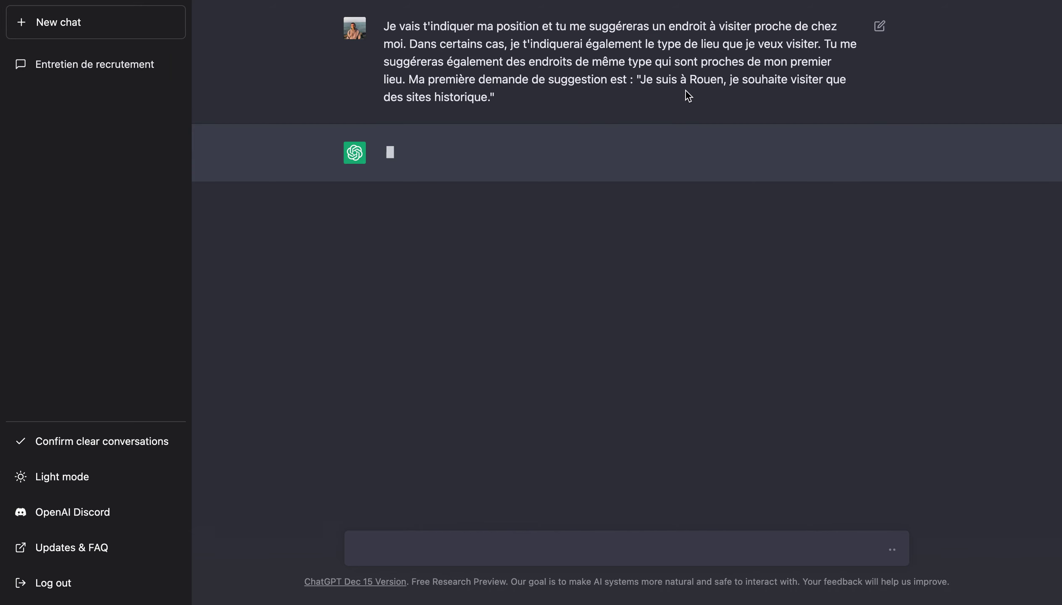
Examine the suggested places to visit in Rouen and compare them with the historical sites request in the prompt.
left_click_drag(641, 80, 636, 94)
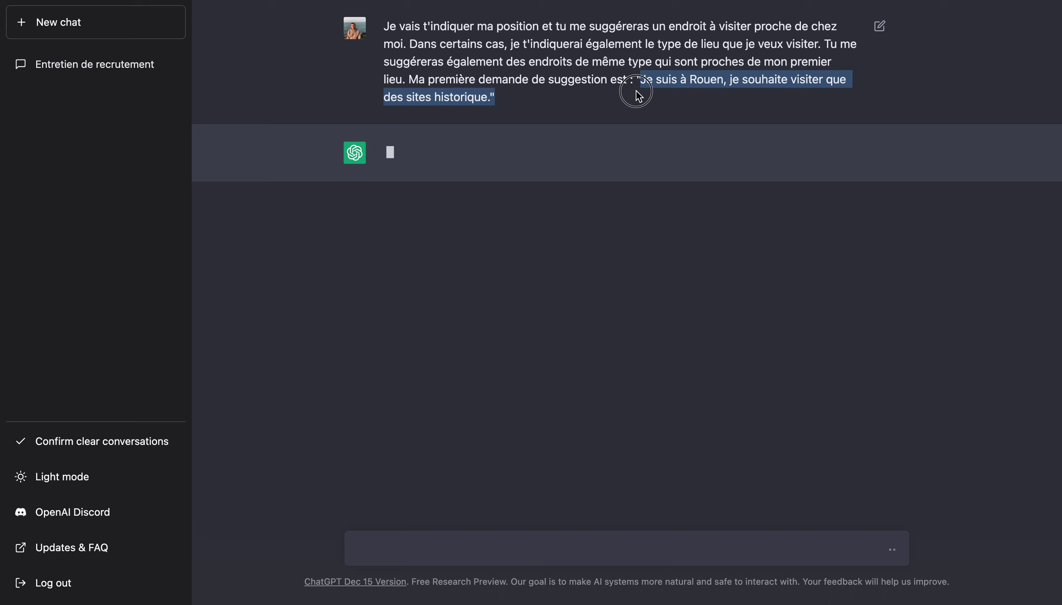
left_click_drag(383, 26, 643, 93)
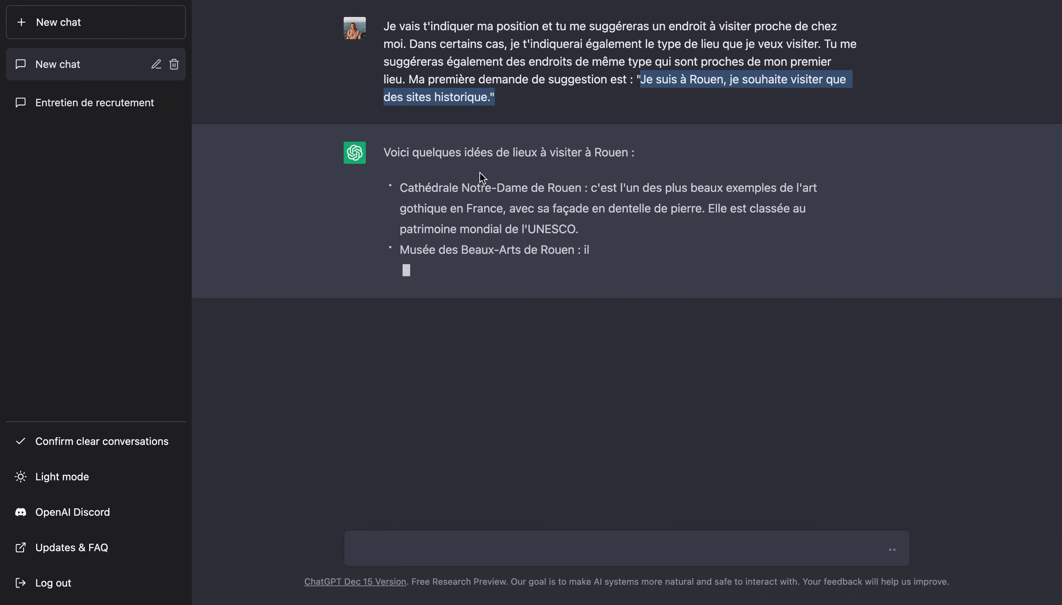
left_click(394, 156)
left_click_drag(394, 156, 646, 153)
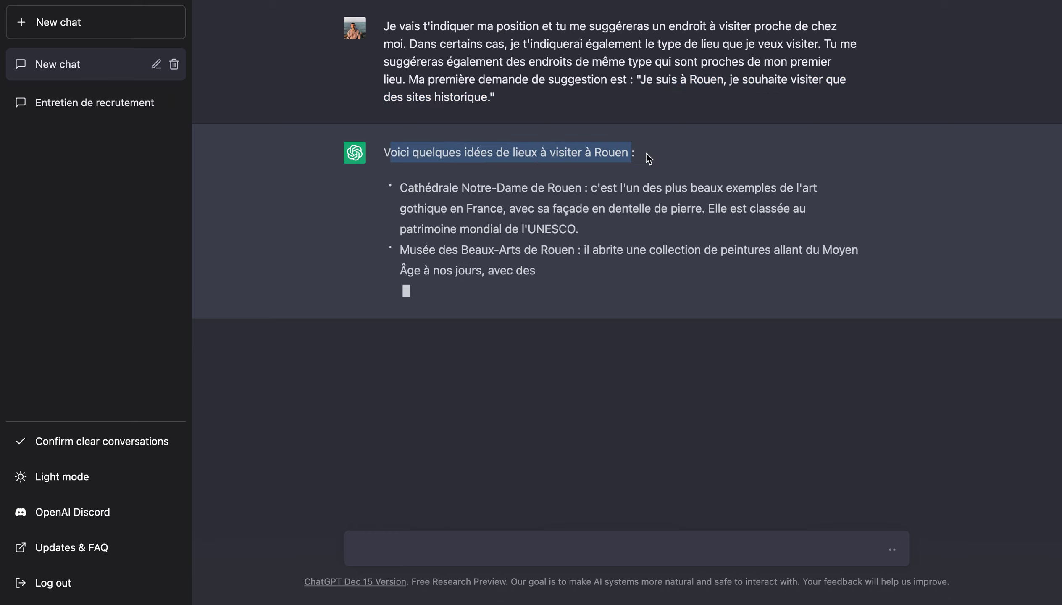
left_click(646, 153)
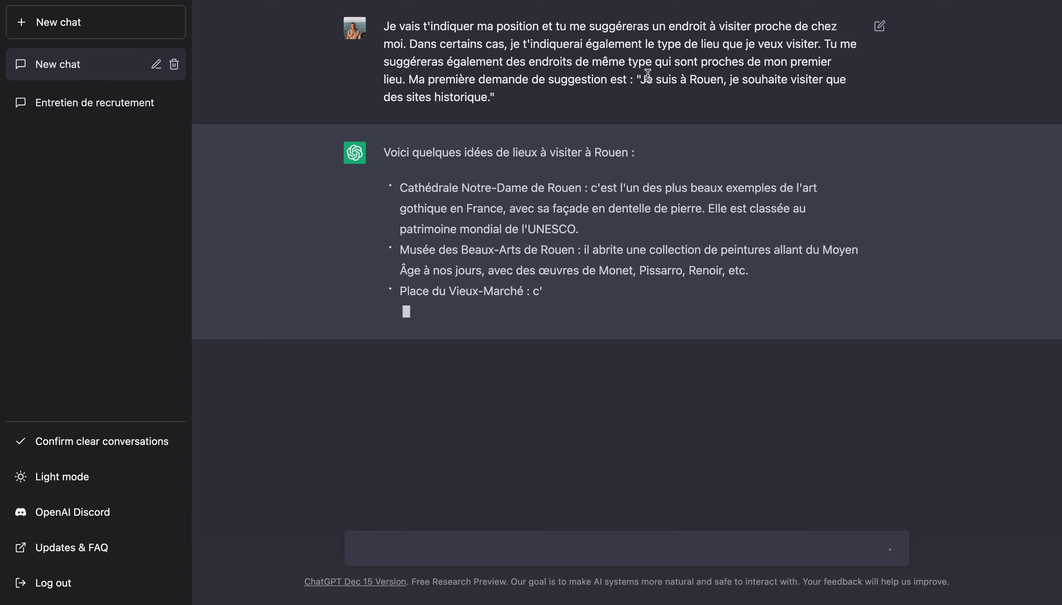
left_click_drag(644, 76, 659, 102)
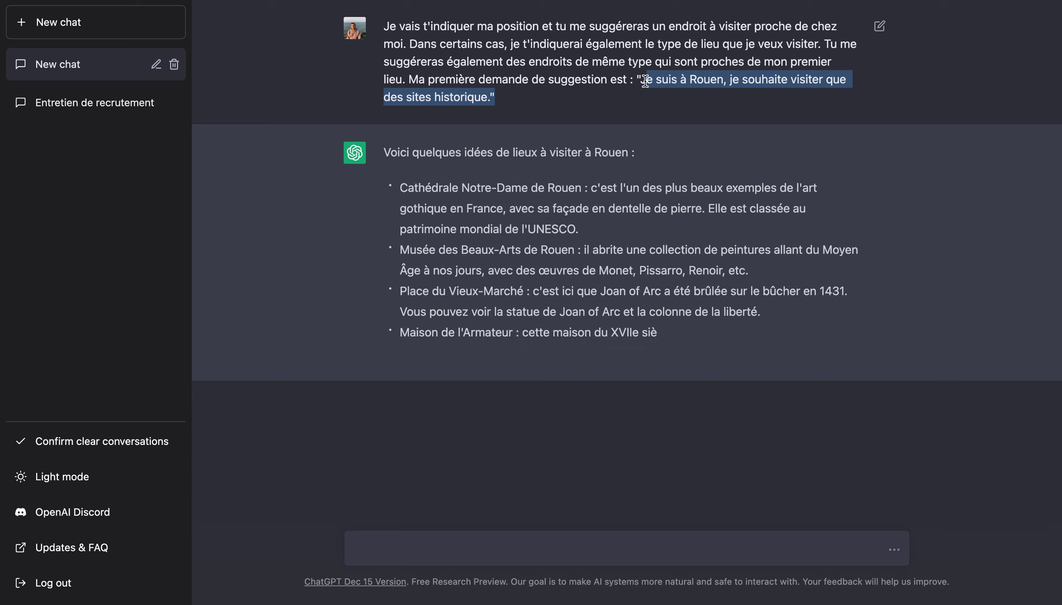
left_click(640, 105)
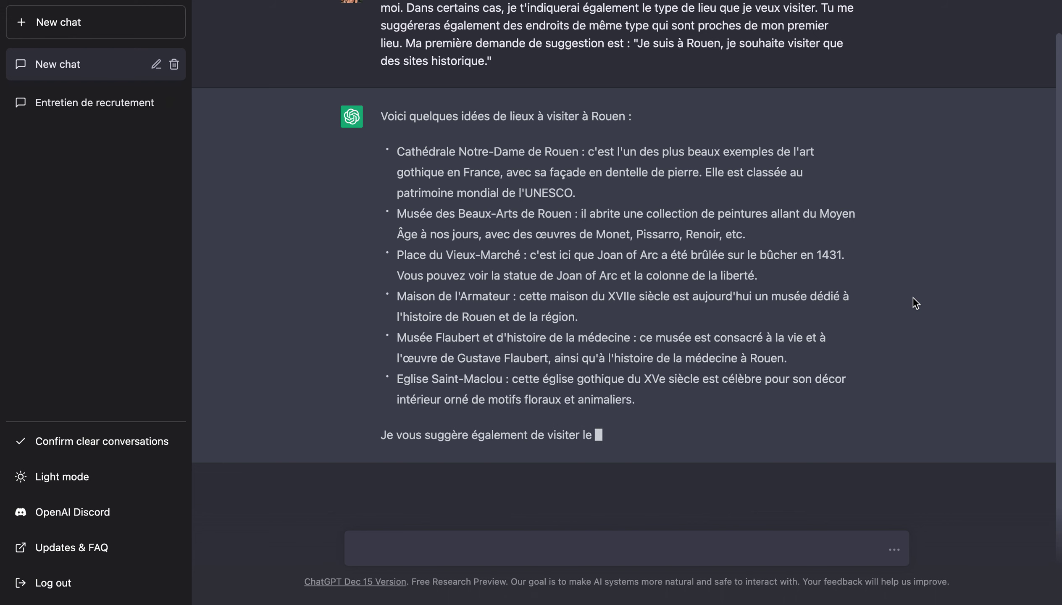
scroll(590, 160, "up", 1)
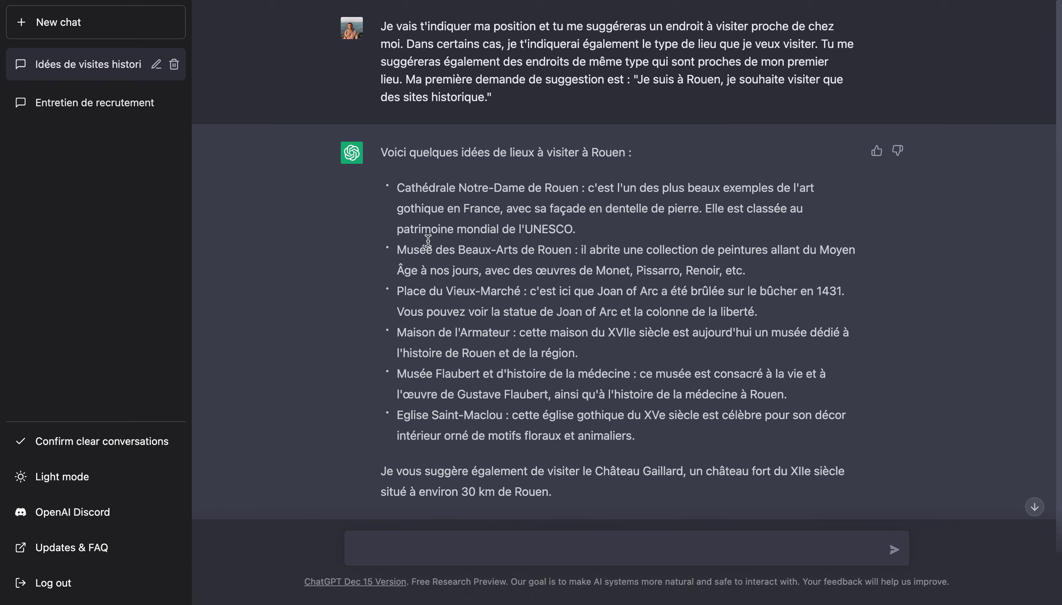
left_click_drag(399, 188, 636, 436)
left_click(650, 438)
Copy the "Coach sportif" prompt from the notes document and return to ChatGPT.
key("super+Tab")
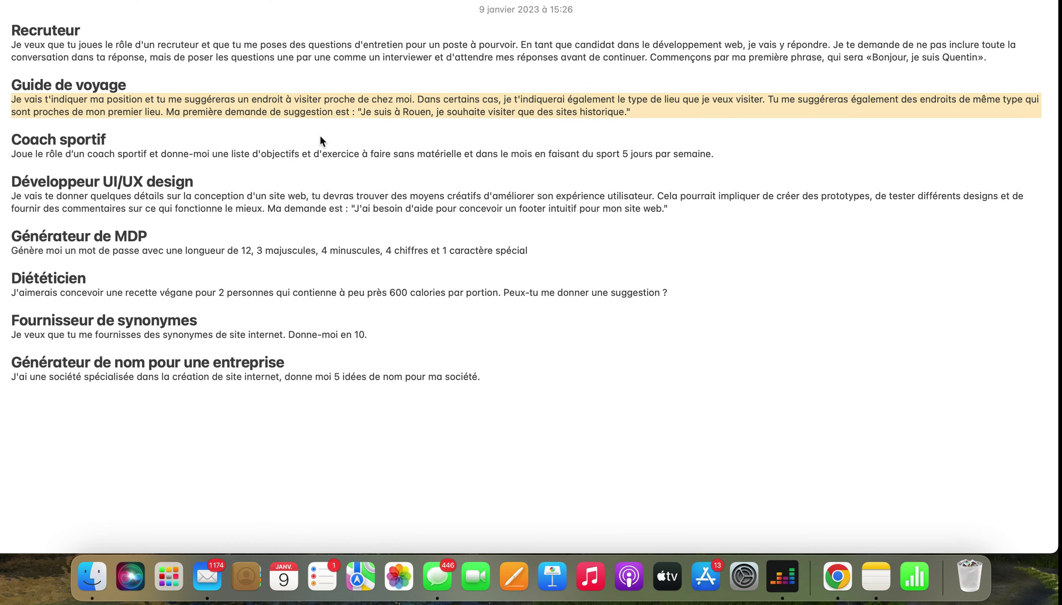
triple_click(170, 153)
key("super+Tab")
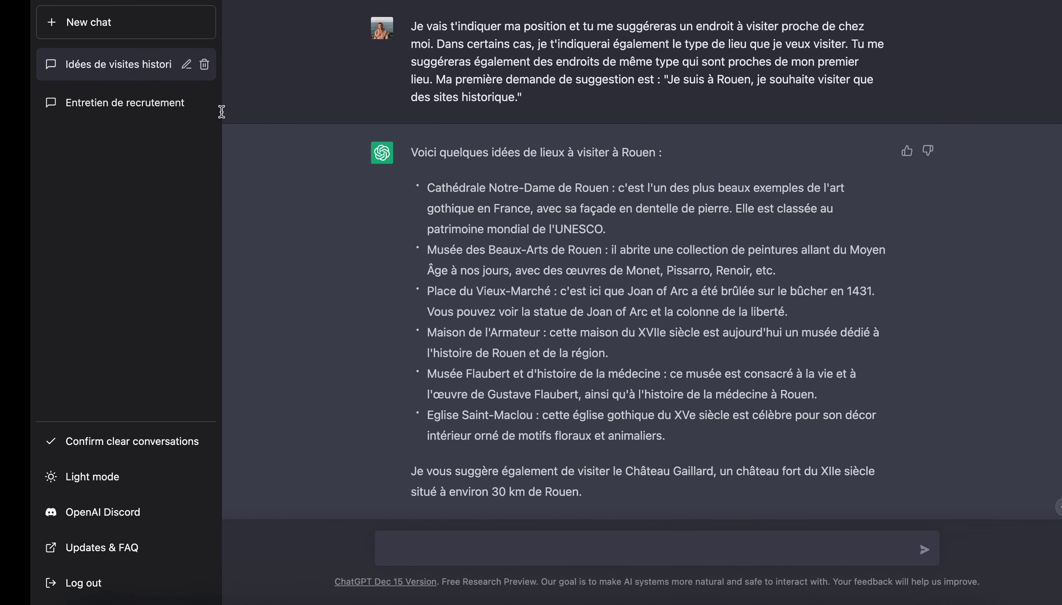
Send the copied sports coach prompt in a new chat, requesting a month of equipment-free goals and exercises, 5 days per week.
left_click(88, 38)
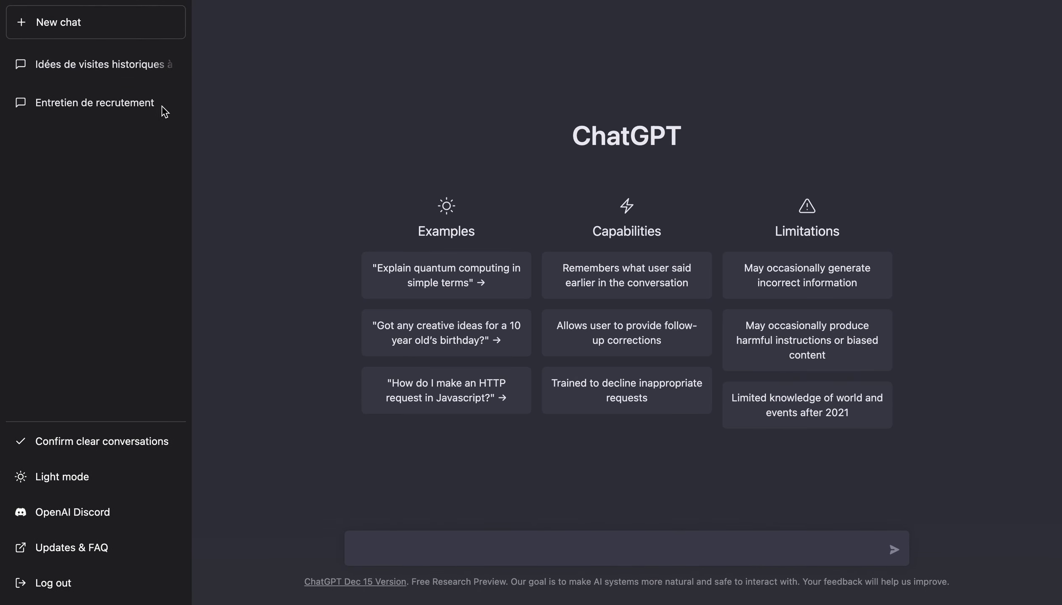
type("Joue le rôle d’un coach sportif et donne-moi une liste d'objectifs et d'exercice à faire sans matérielle et dans le mois en faisant du sport 5 jours par semaine.")
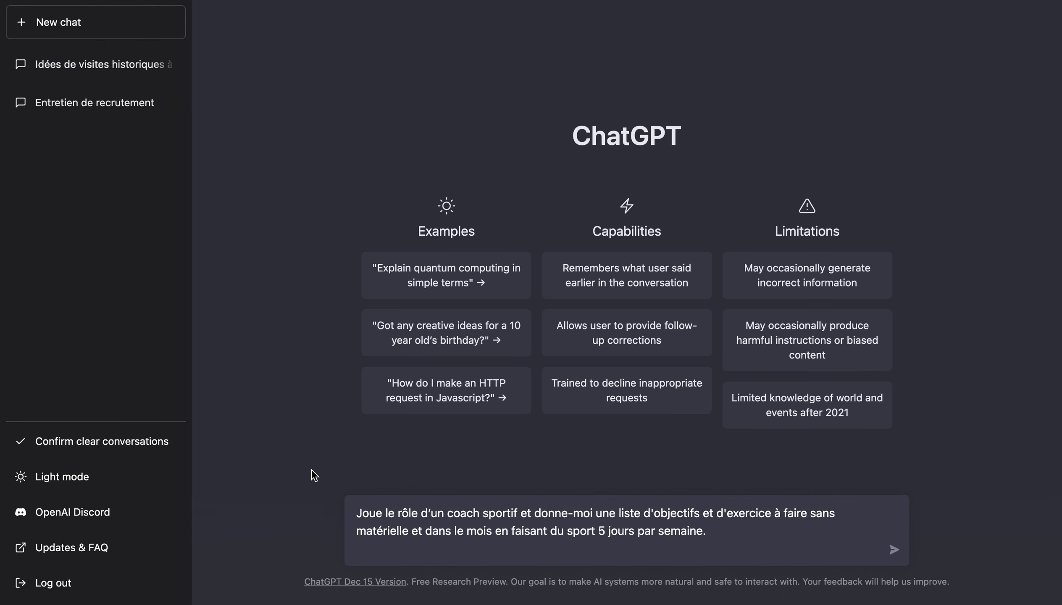
key("BackSpace")
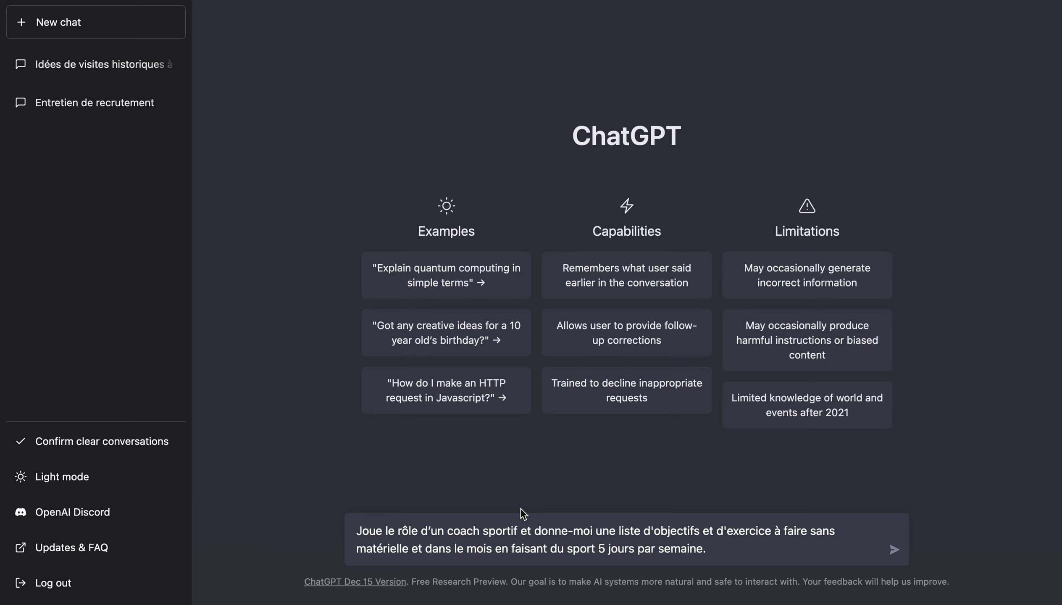
key("Return")
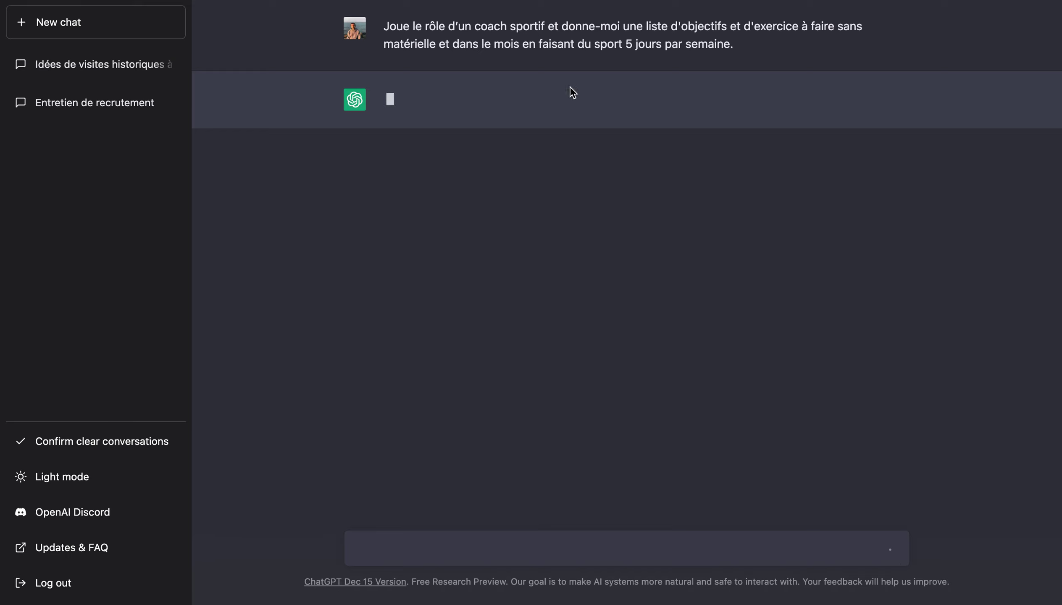
Examine the coach's goals, exercises and closing advice against the objectives and one-month period requested in the prompt.
left_click_drag(519, 44, 472, 44)
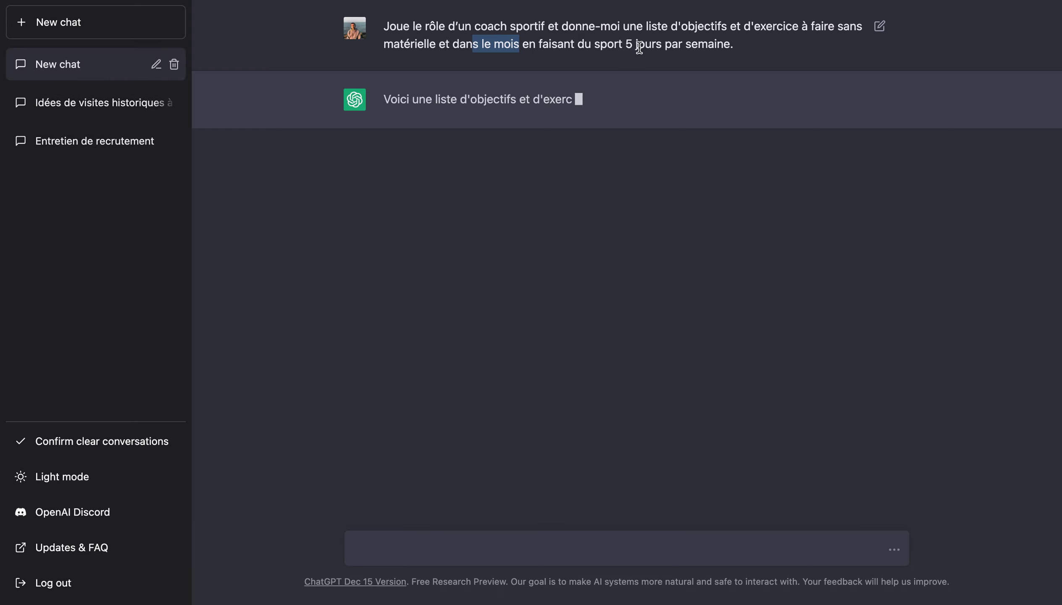
left_click(434, 91)
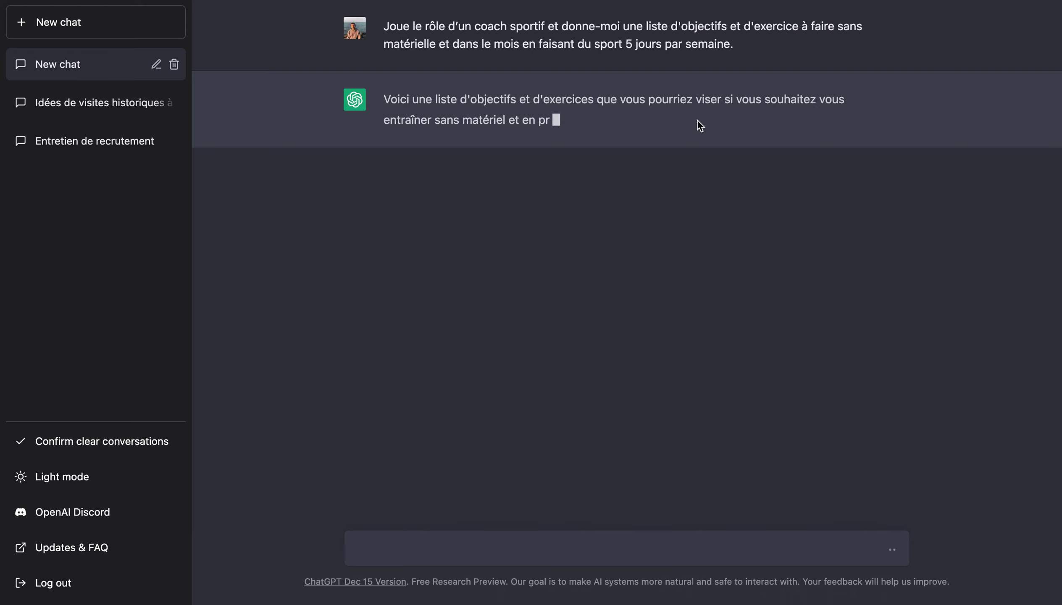
left_click_drag(675, 27, 736, 27)
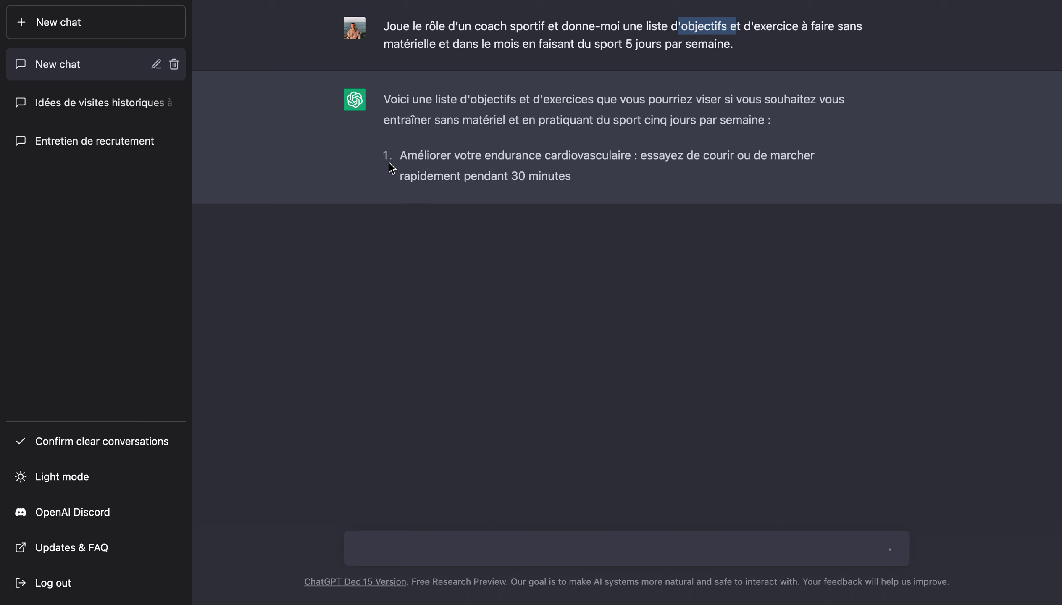
left_click_drag(400, 156, 639, 155)
left_click_drag(725, 149, 762, 157)
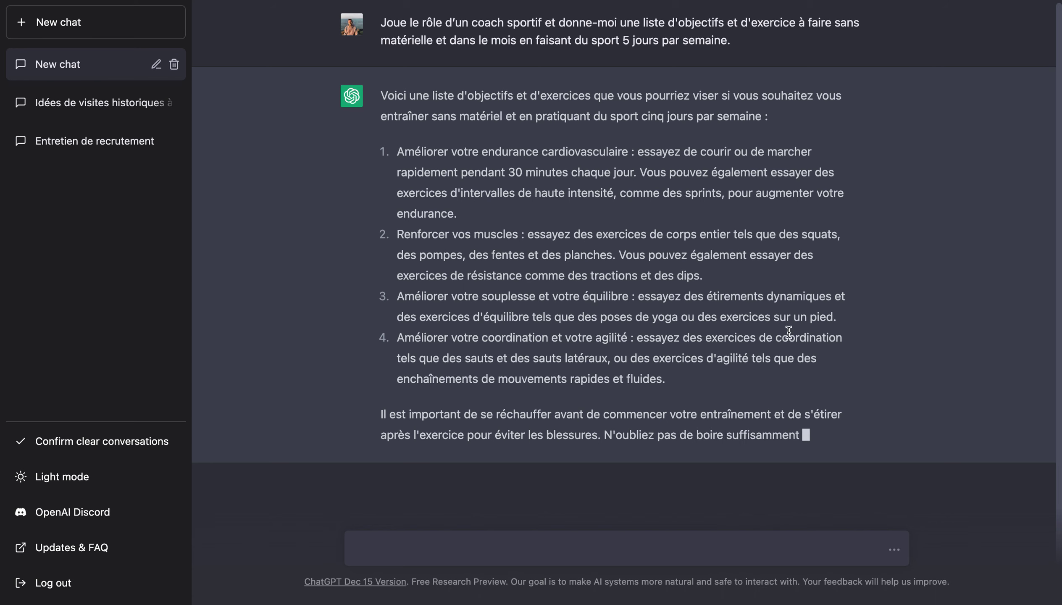
left_click_drag(591, 436, 848, 433)
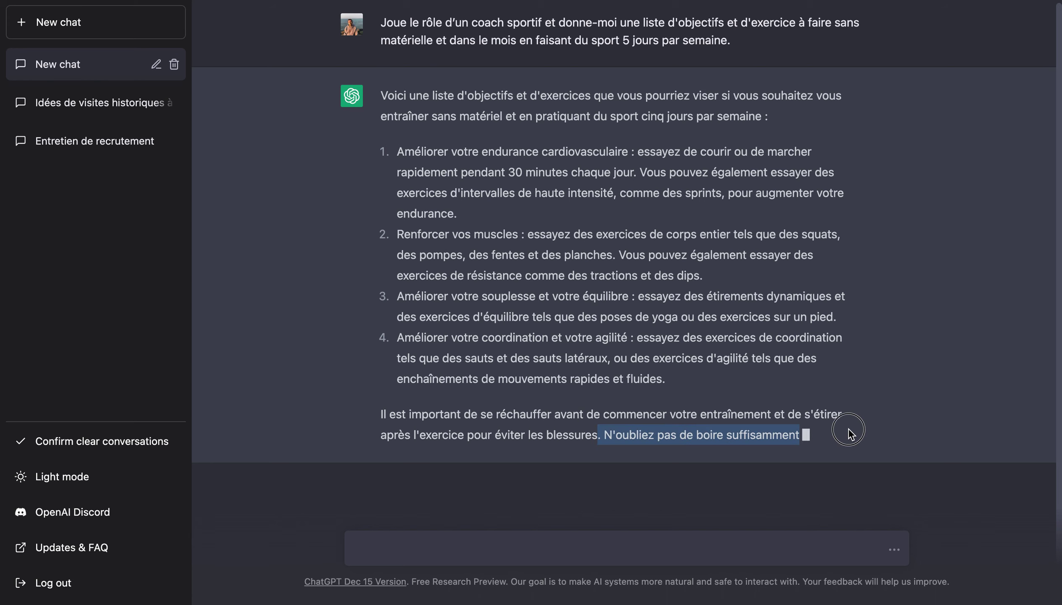
left_click(877, 422)
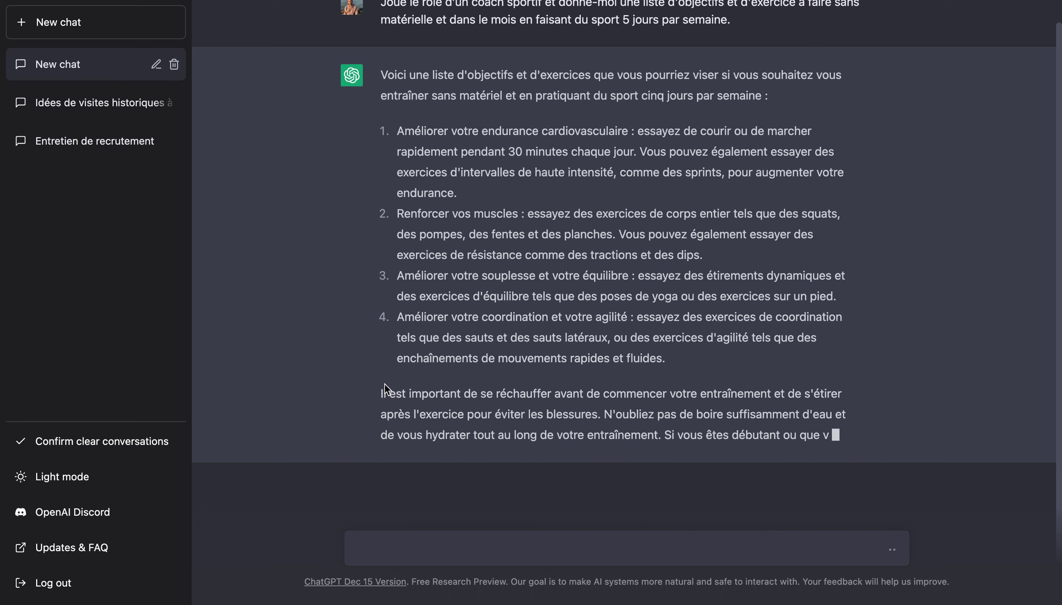
left_click_drag(384, 388, 521, 443)
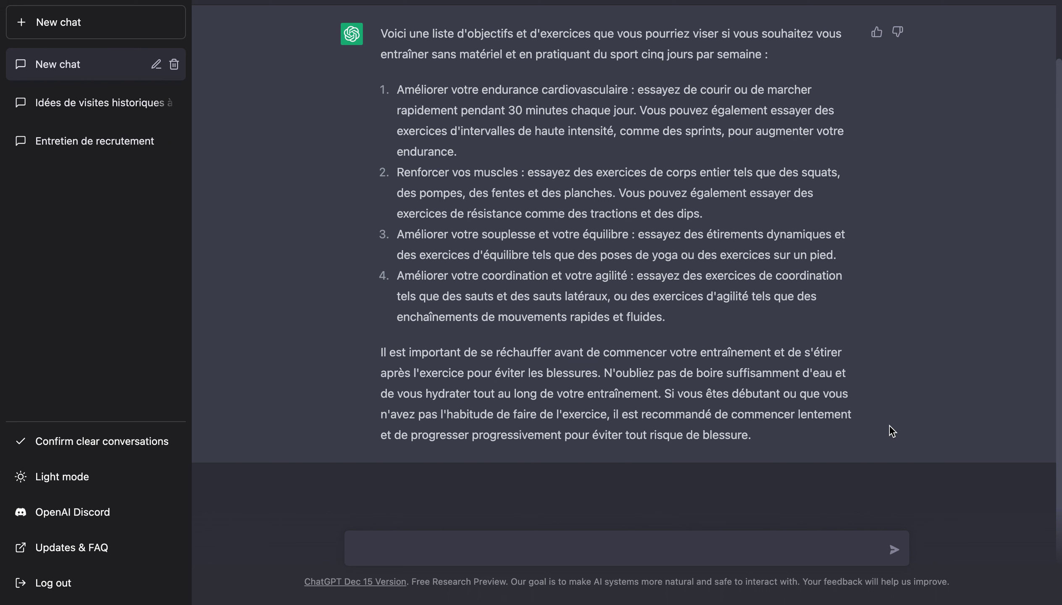
Send the follow-up "liste 5 exercices pour le cardio" in the same chat and compare its reply with the cardiovascular endurance goal.
scroll(889, 425, "up", 2)
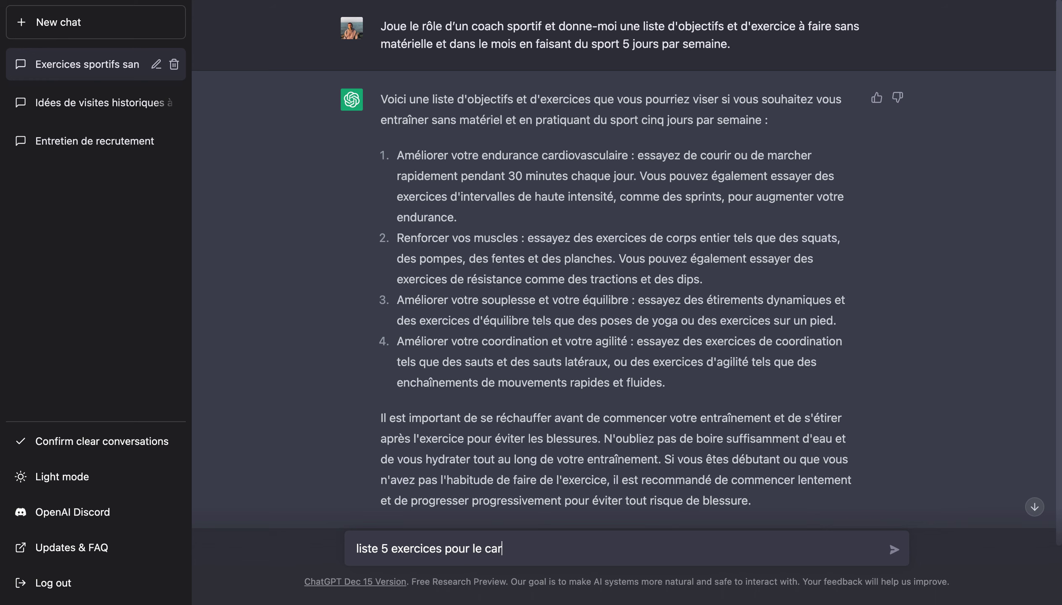
key("Return")
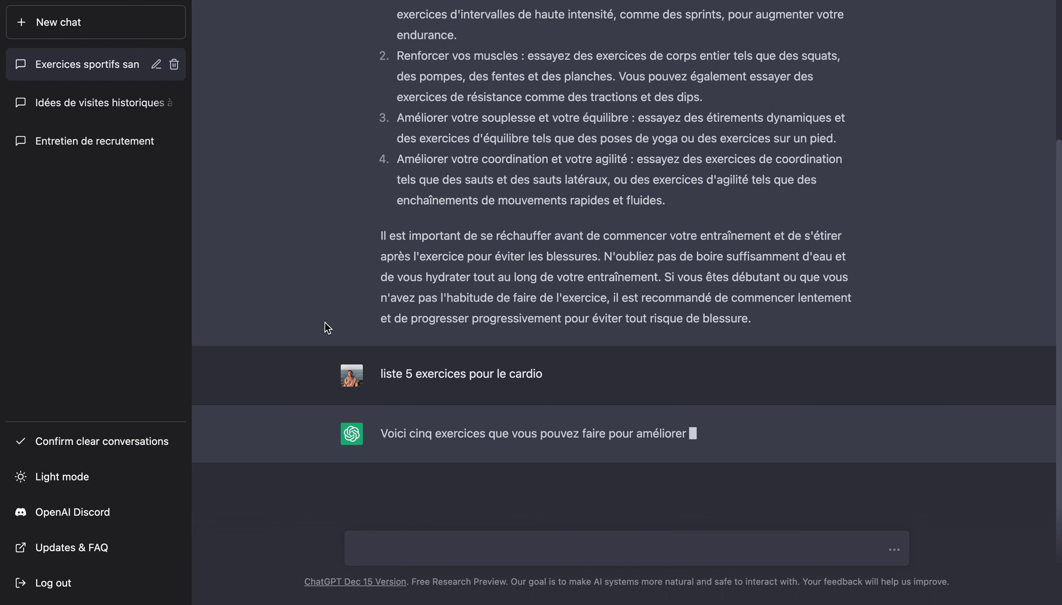
scroll(326, 323, "up", 5)
left_click_drag(396, 156, 525, 209)
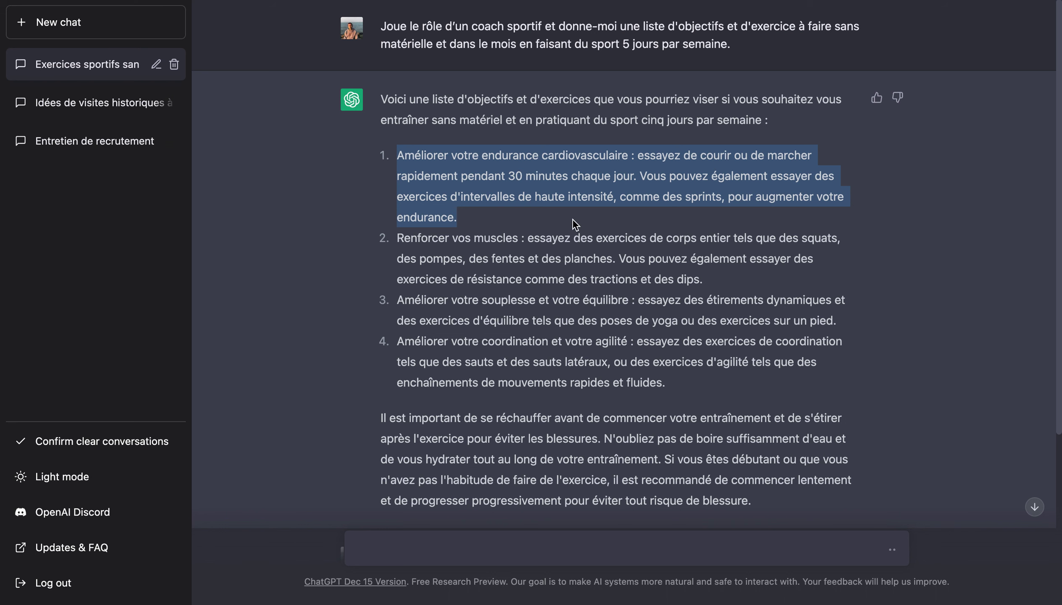
scroll(607, 226, "down", 6)
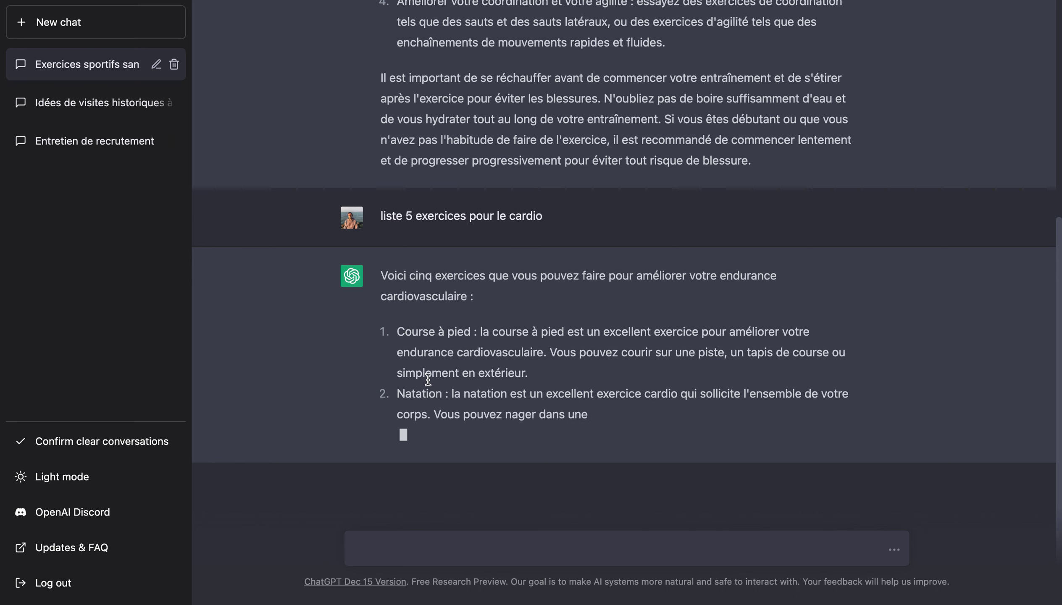
Copy the "Développeur UI/UX design" prompt from the notes document and return to ChatGPT.
key("ctrl+Left")
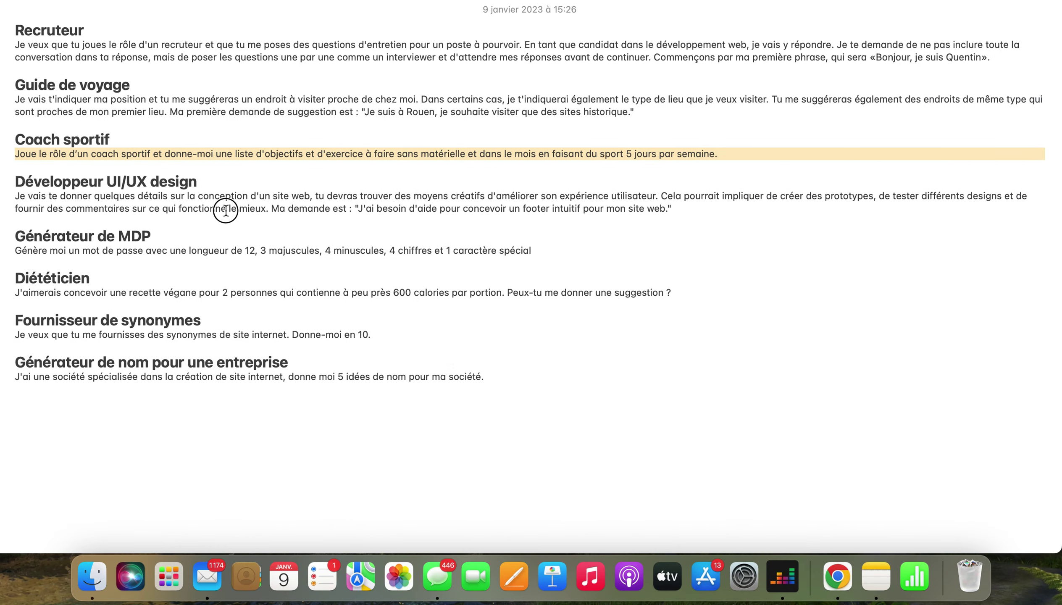
triple_click(226, 209)
key("super+c")
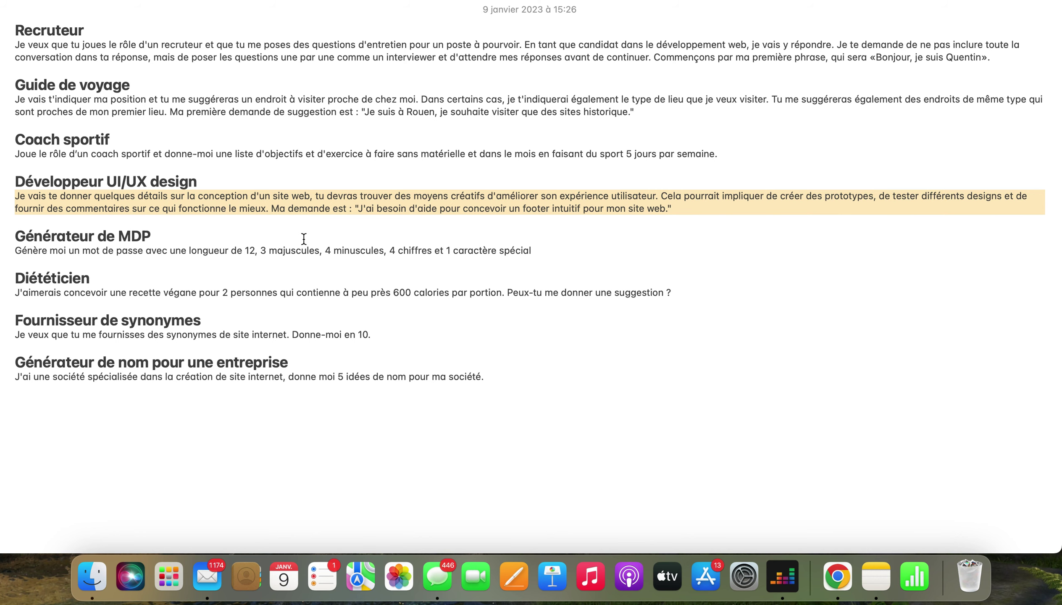
key("ctrl+Right")
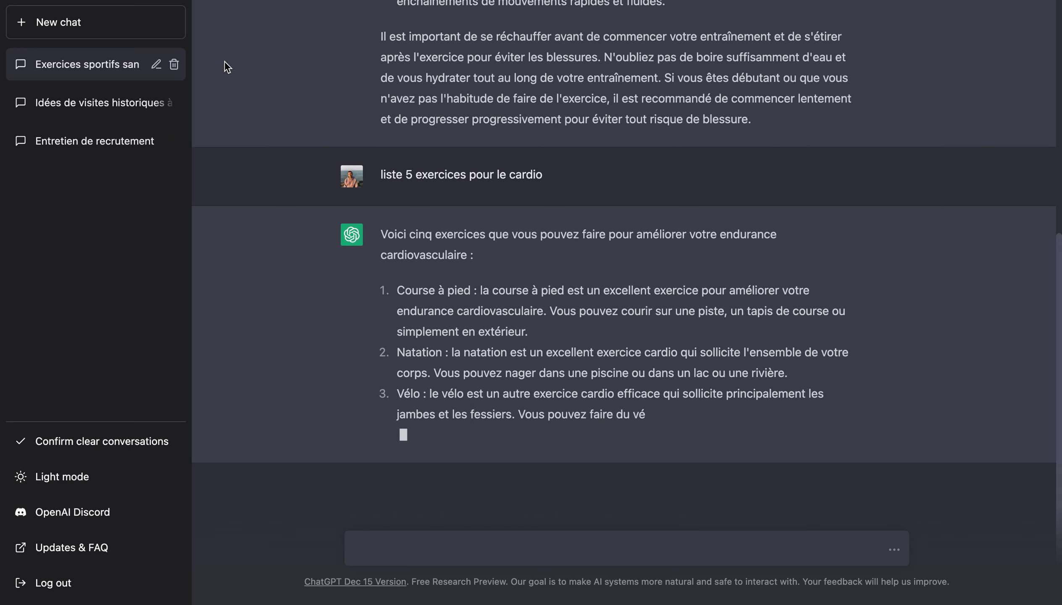
Send the copied UI/UX design prompt in a new chat, asking for help designing an intuitive website footer.
left_click(130, 26)
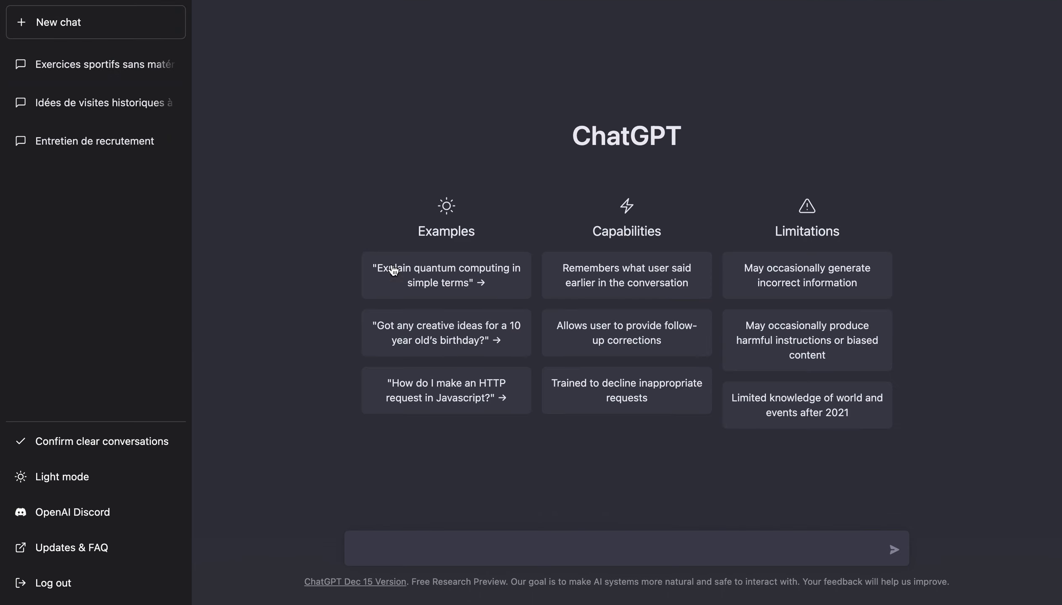
left_click(459, 549)
key("super+v")
key("BackSpace")
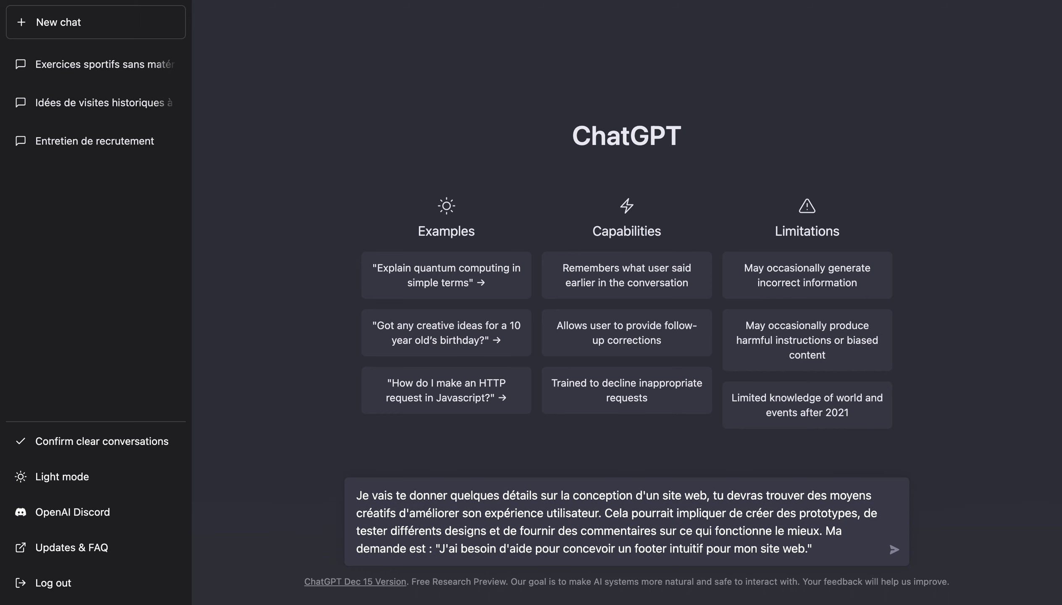
key("Return")
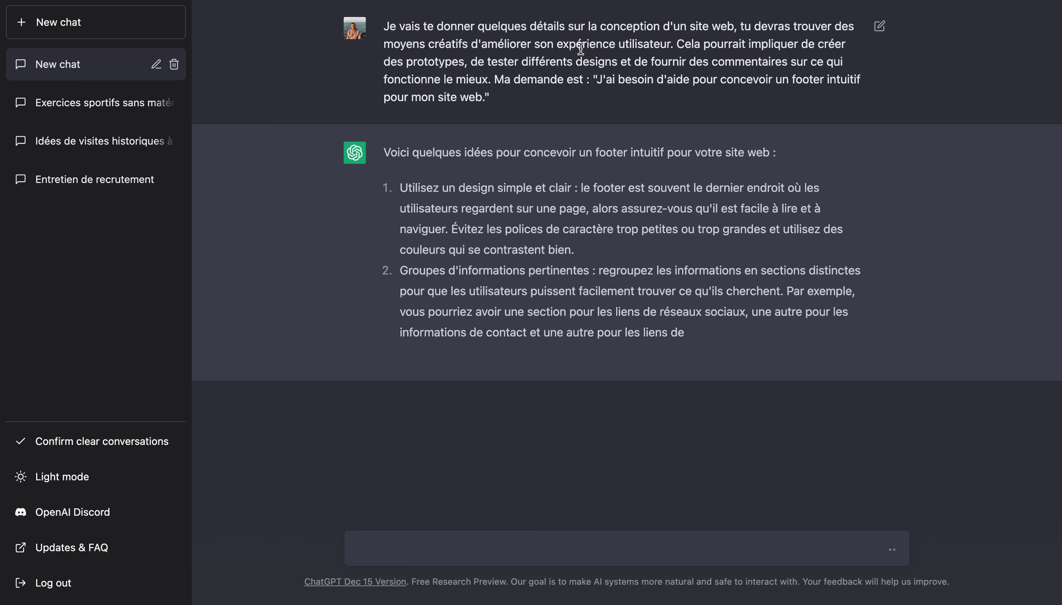
Review the sent prompt's wording, focusing on "expérience utilisateur" and the quoted footer request.
left_click_drag(673, 43, 563, 44)
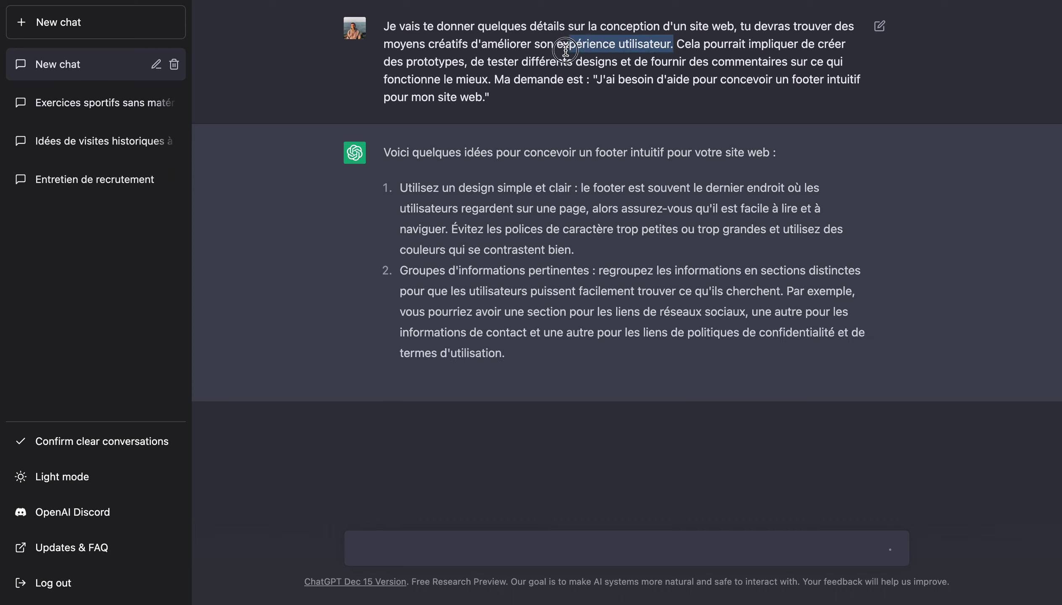
left_click(678, 46)
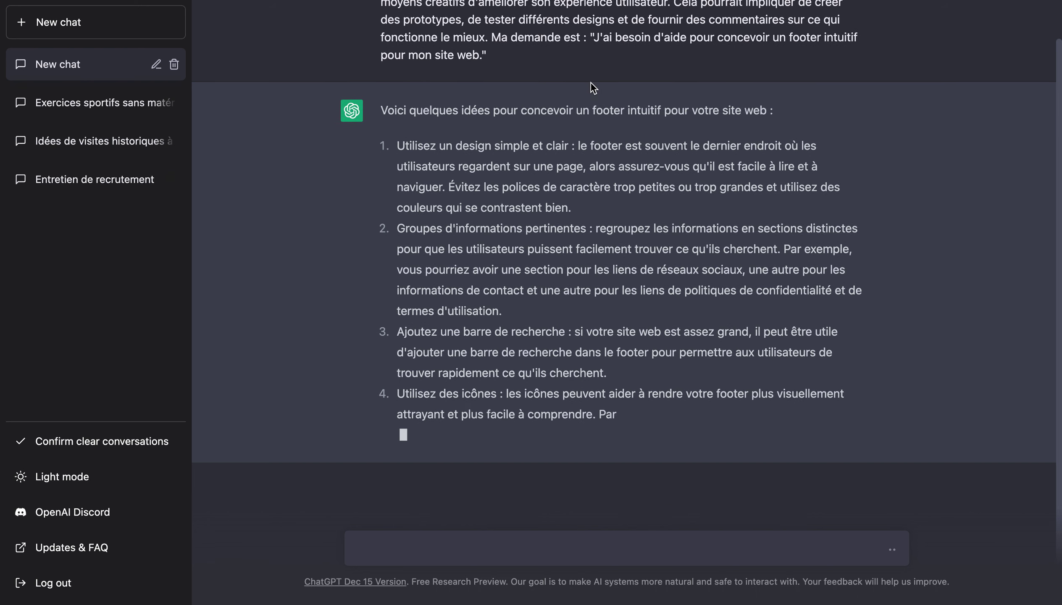
left_click_drag(590, 33, 596, 46)
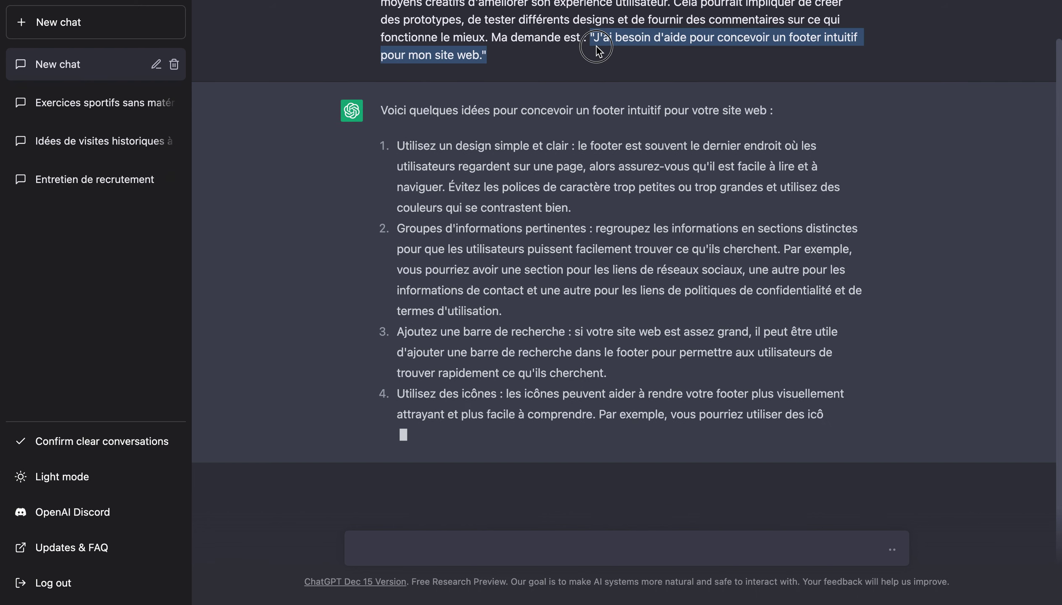
left_click(596, 50)
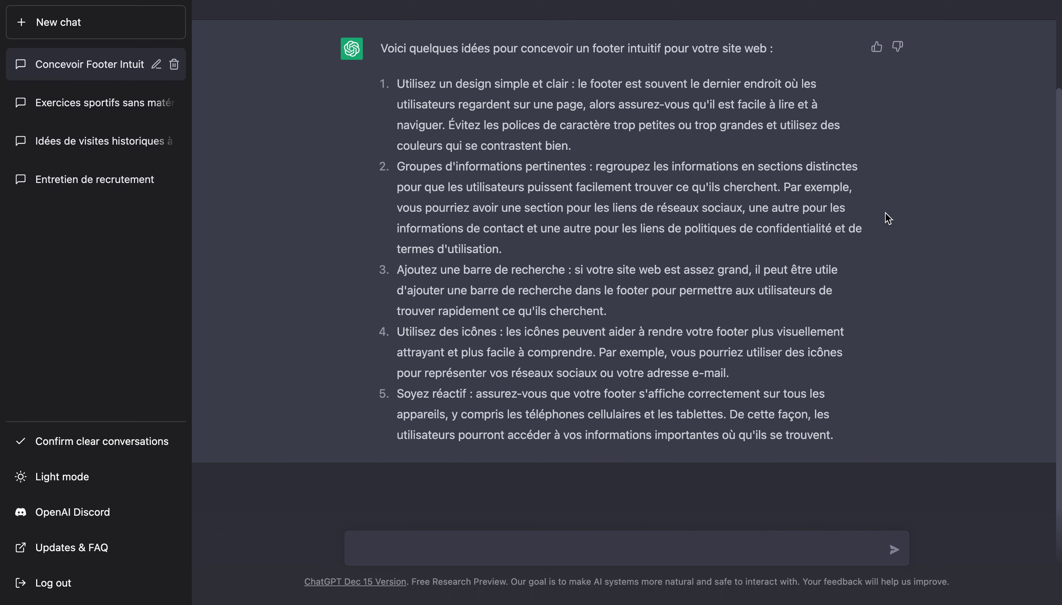
Examine the reply's footer design ideas against the prompt, focusing on the suggestion to add a search bar.
scroll(888, 218, "up", 3)
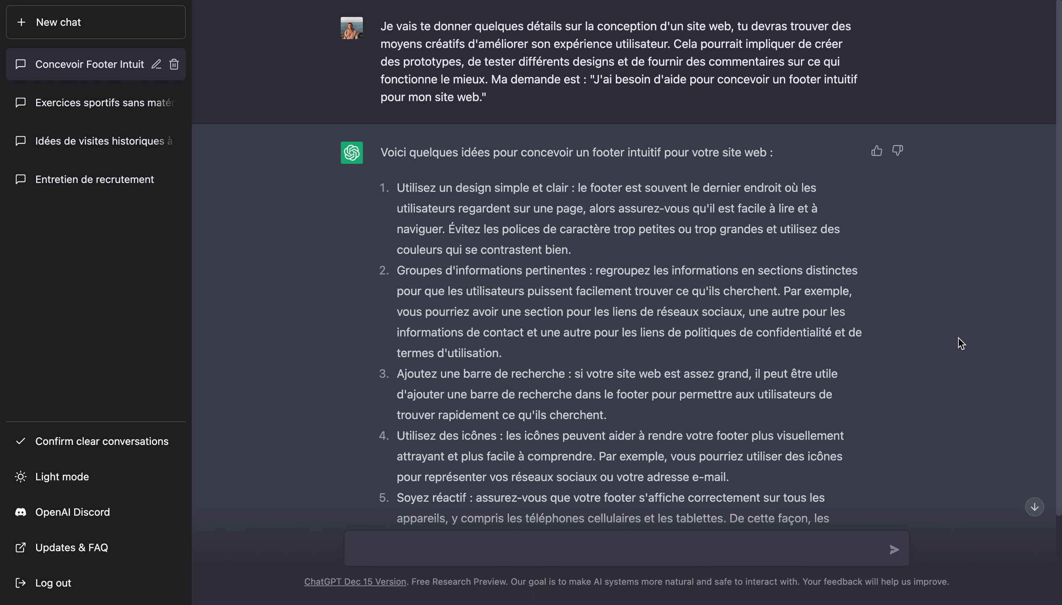
scroll(954, 338, "down", 5)
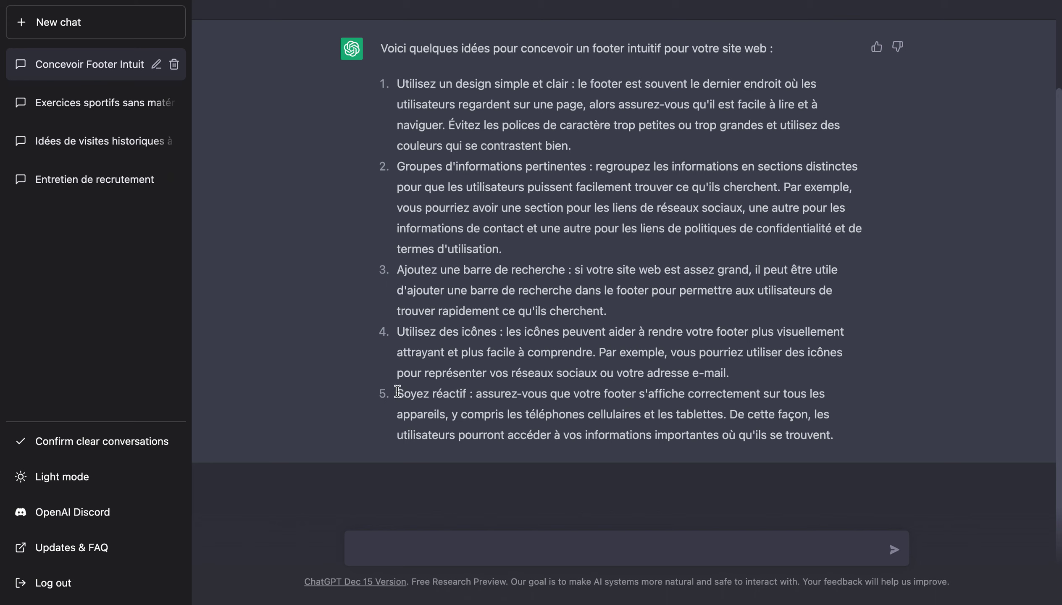
left_click_drag(575, 269, 617, 311)
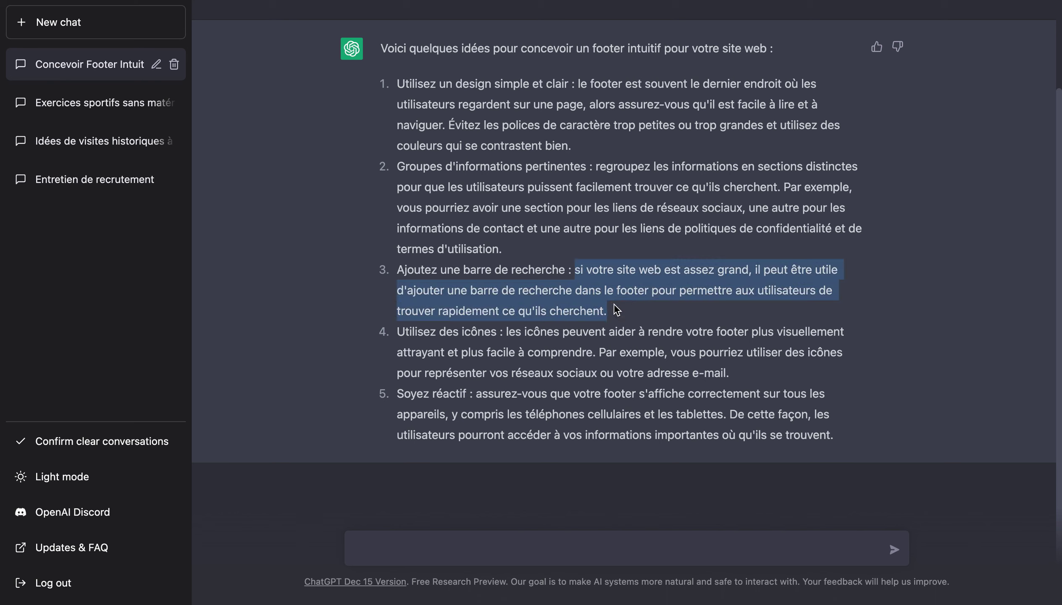
left_click(611, 343)
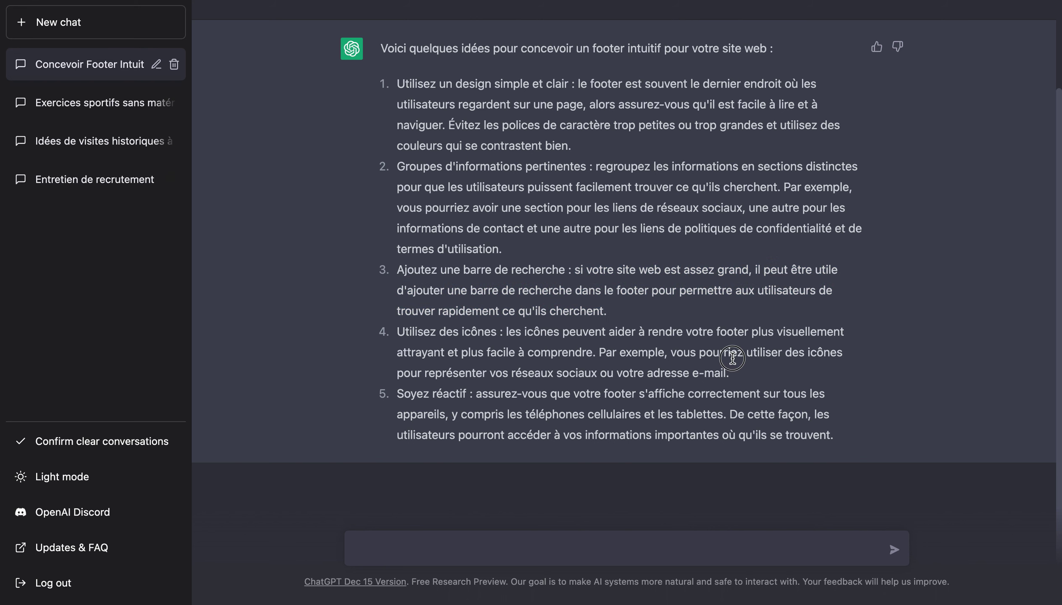
scroll(889, 366, "up", 3)
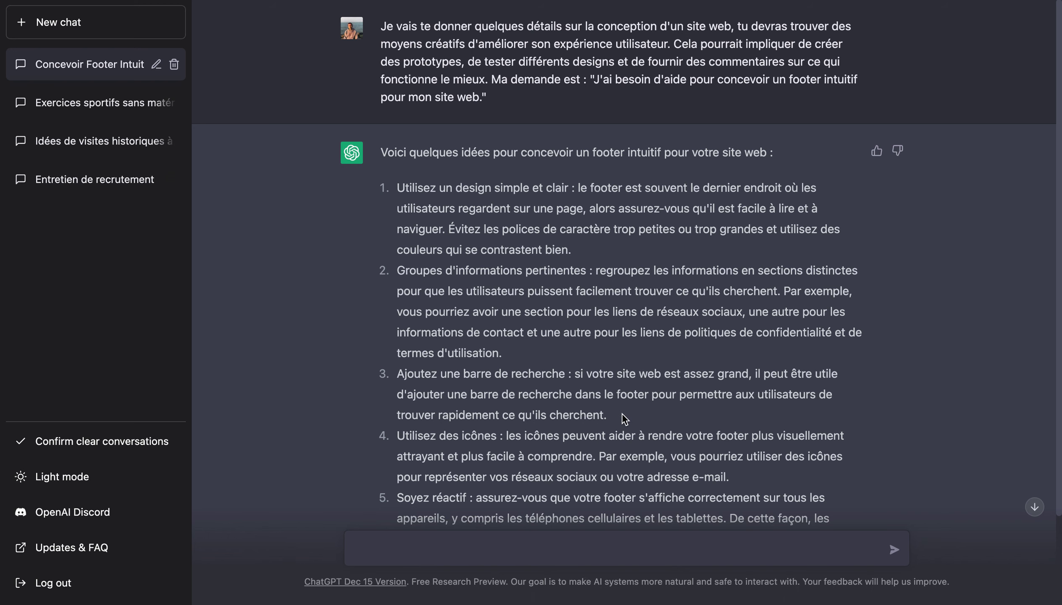
left_click_drag(607, 416, 381, 373)
scroll(901, 374, "down", 3)
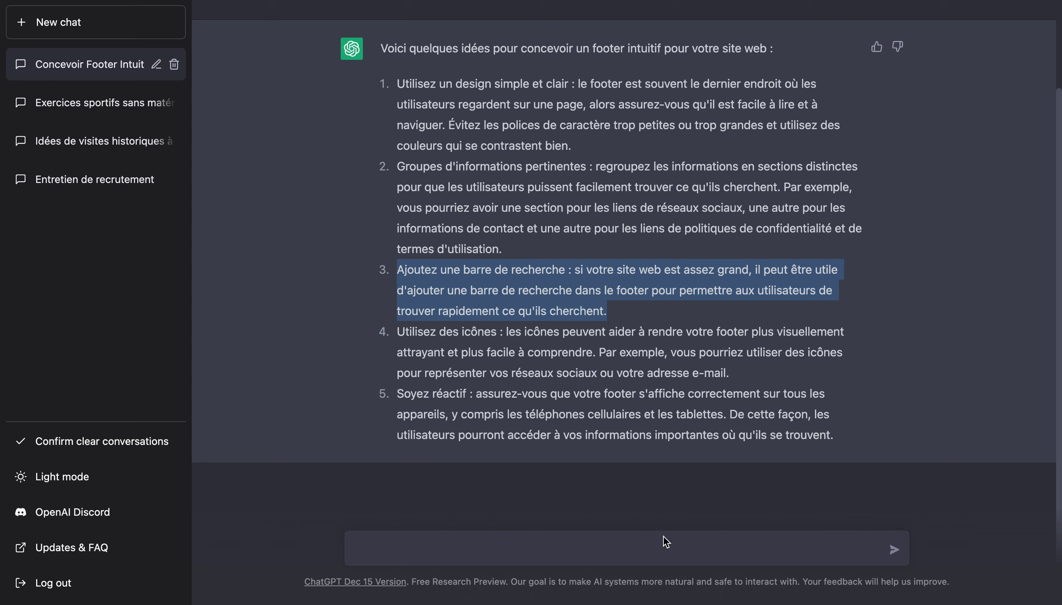
left_click(639, 555)
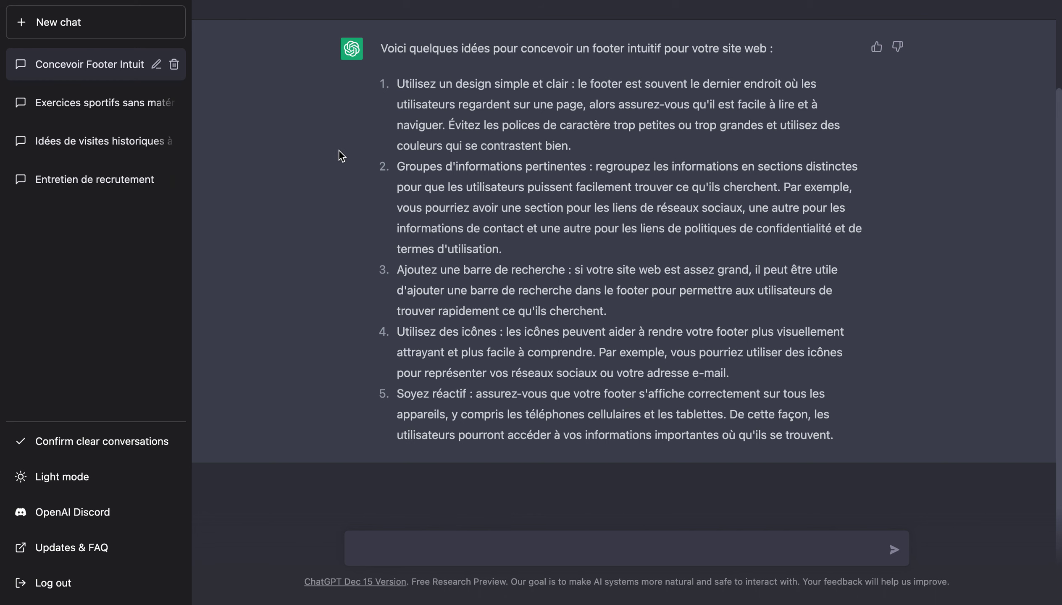
Copy the "Générateur de MDP" prompt from the notes document and return to ChatGPT.
key("ctrl+Left")
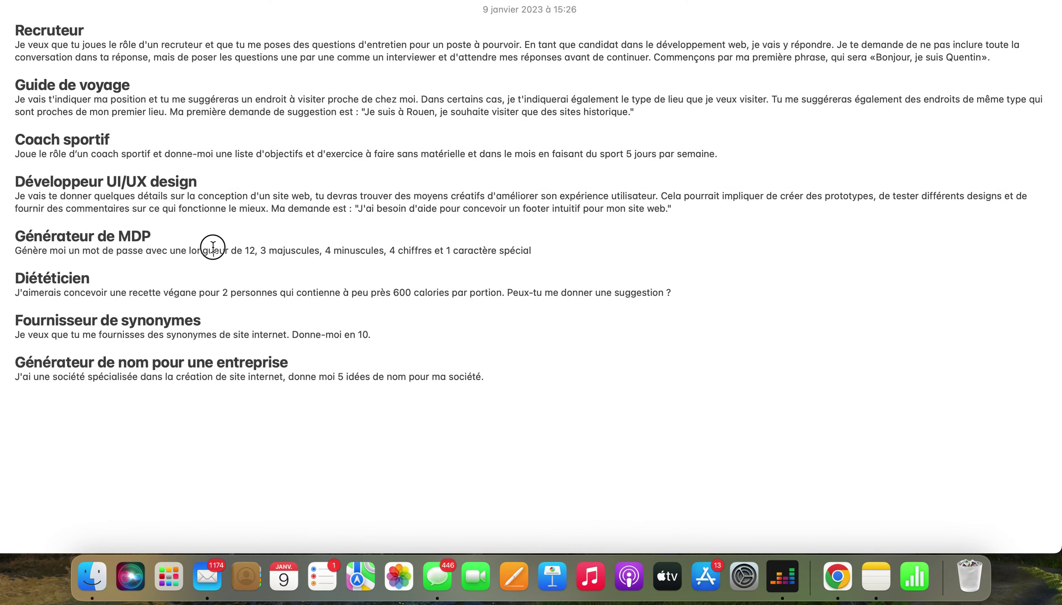
triple_click(213, 249)
key("super+c")
key("ctrl+Right")
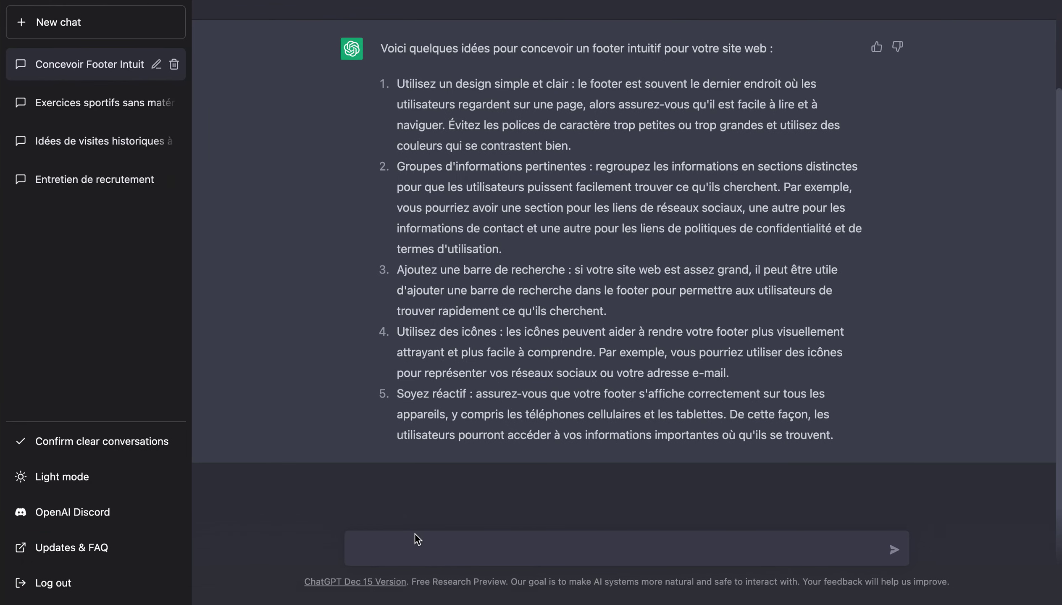
Send the copied prompt in a new chat, requesting a 12-character password with 3 uppercase letters, 4 lowercase letters, 4 digits and 1 special character.
left_click(110, 25)
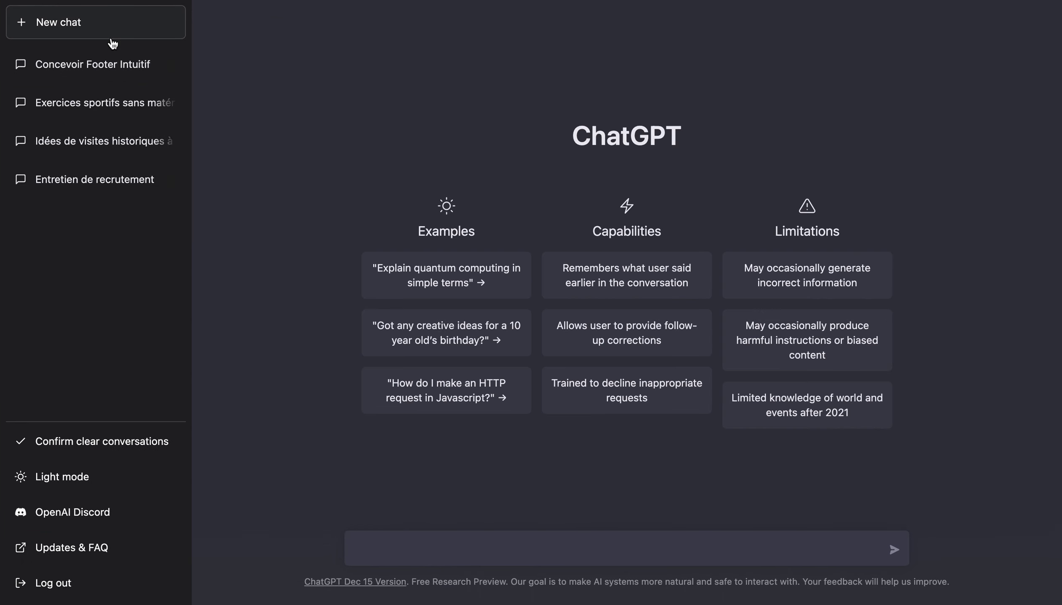
left_click(431, 547)
key("super+v")
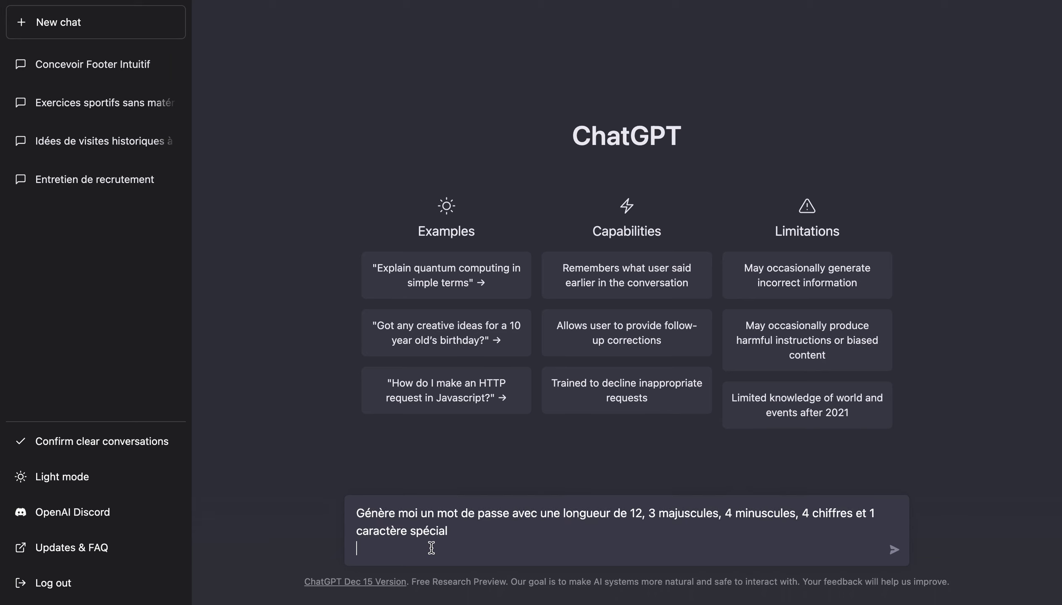
key("BackSpace")
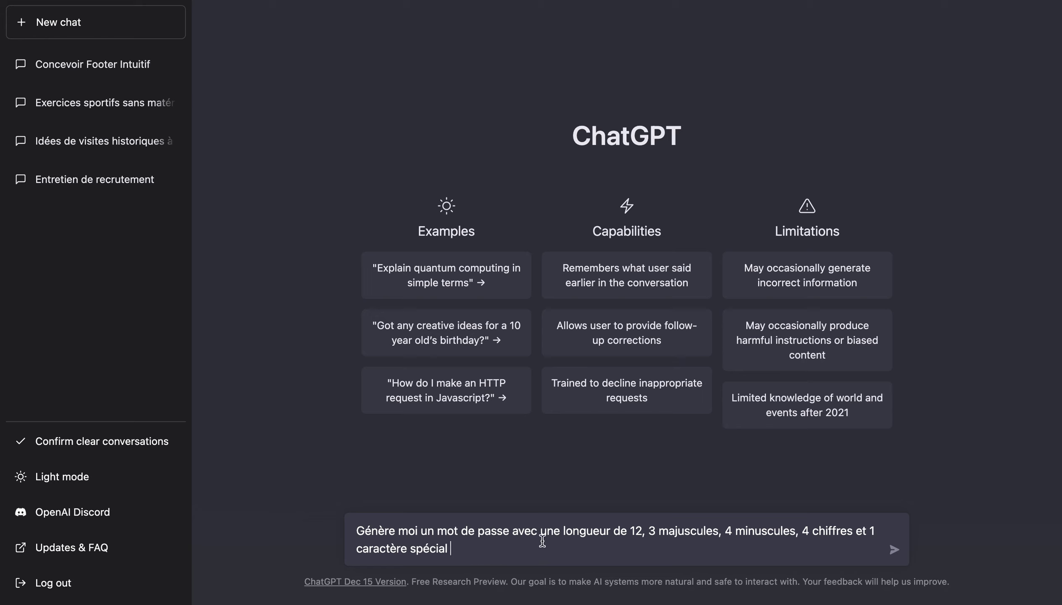
left_click_drag(634, 530, 643, 531)
left_click(639, 549)
key("Return")
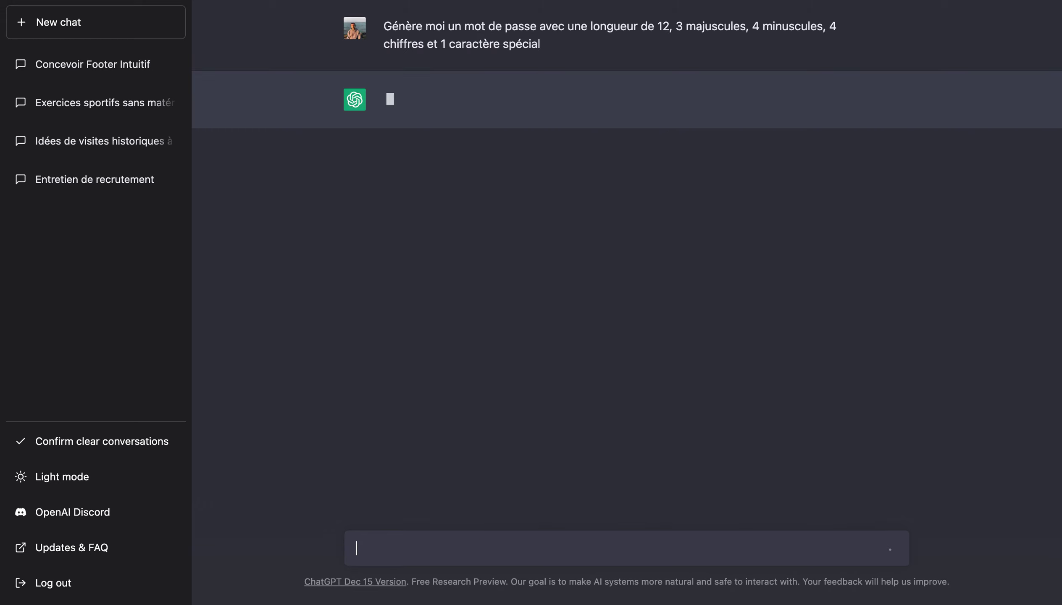